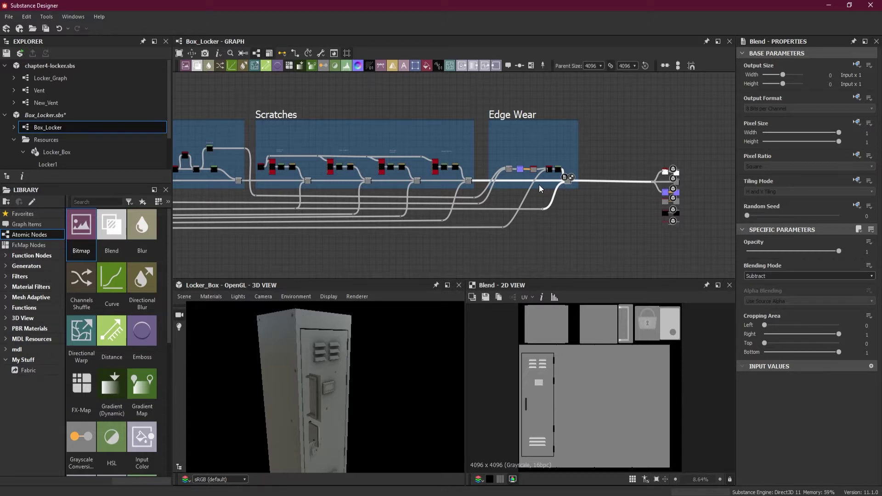
- Move the group of output nodes farther right of the Edge Wear frame to make room in the graph
scroll(696, 158, "up", 1)
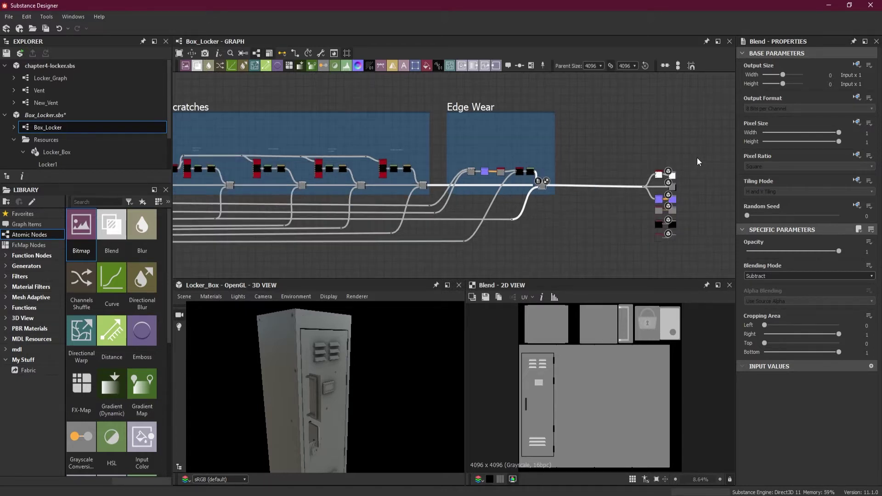
middle_click_drag(696, 158, 615, 148)
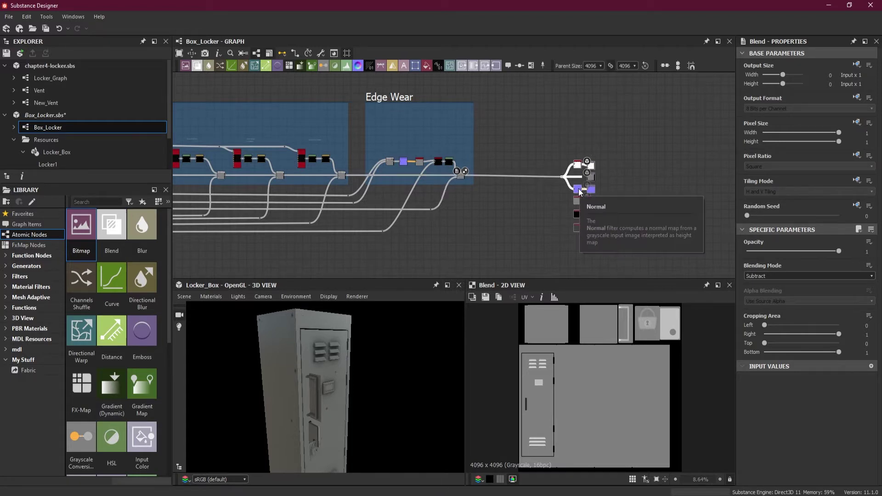
left_click_drag(579, 193, 694, 191)
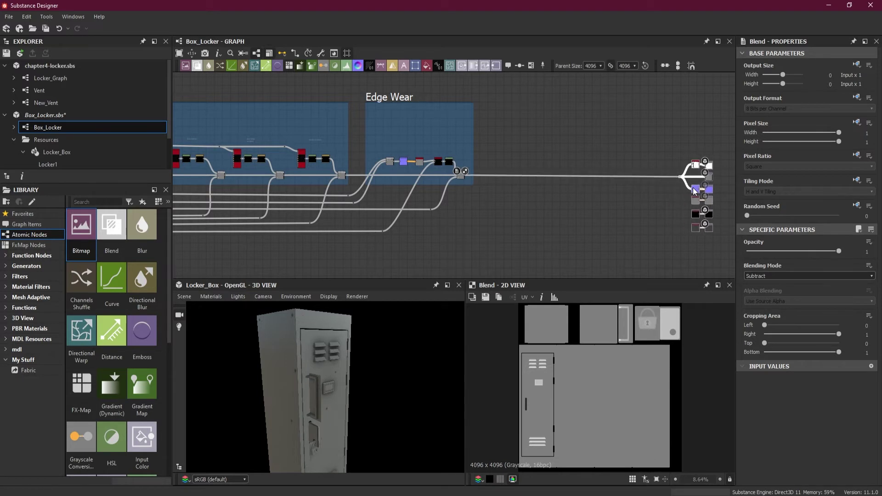
left_click(651, 203)
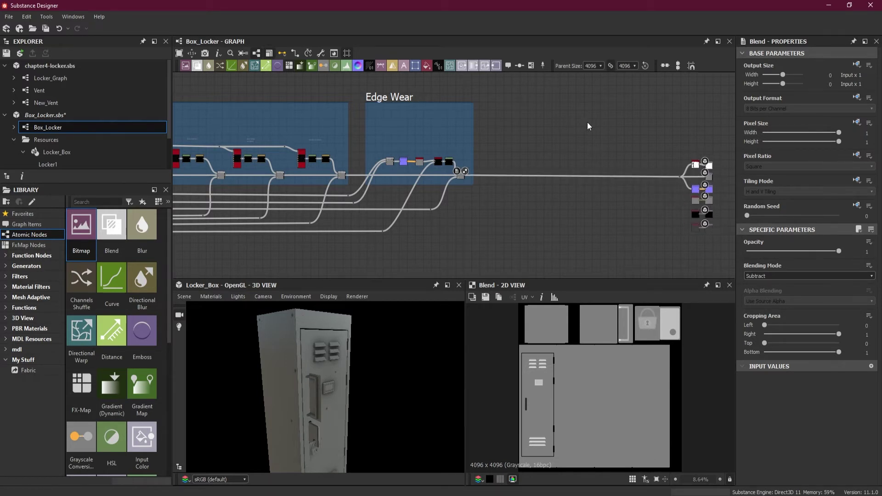
middle_click_drag(587, 122, 551, 139)
scroll(566, 146, "up", 3)
scroll(566, 147, "down", 2)
scroll(545, 137, "up", 2)
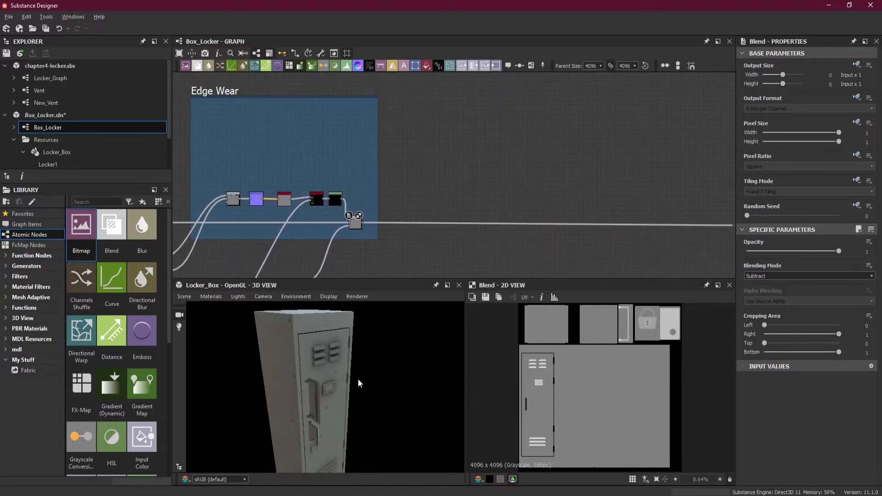
left_click_drag(358, 383, 345, 358)
left_click_drag(527, 200, 557, 252)
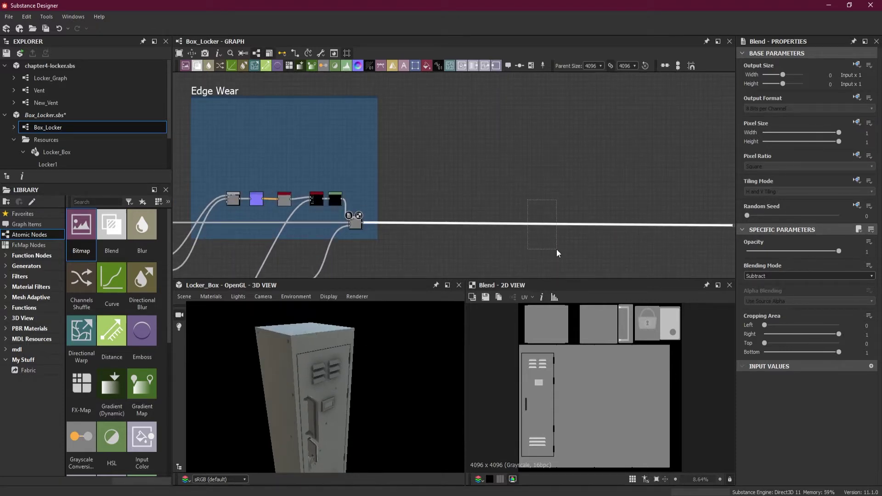
scroll(585, 244, "down", 2)
middle_click_drag(635, 238, 597, 237)
scroll(541, 215, "up", 3)
key("space")
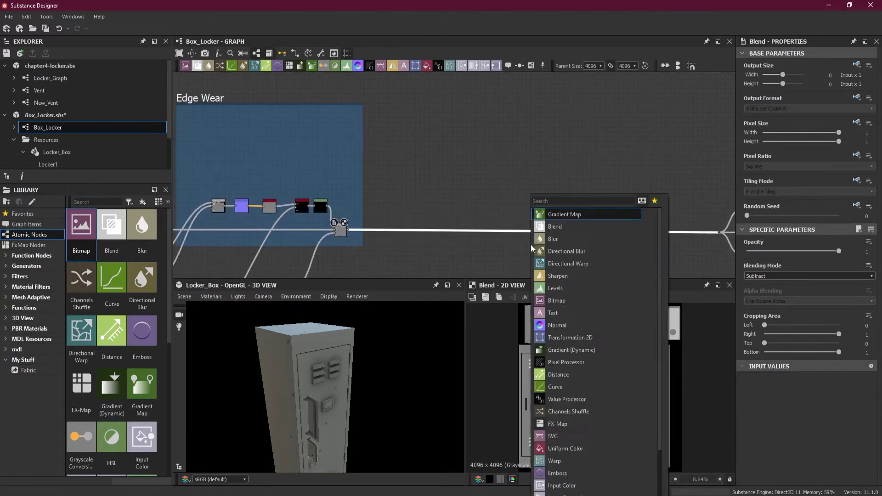
left_click(577, 235)
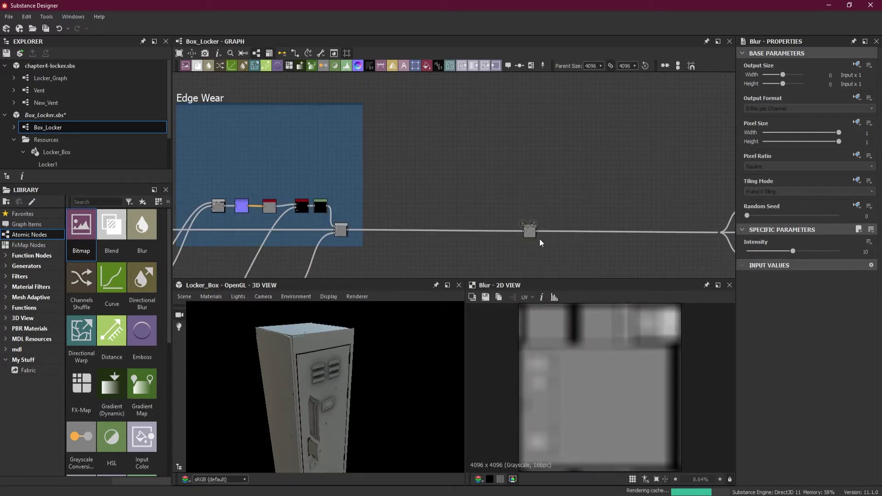
key("ctrl+z")
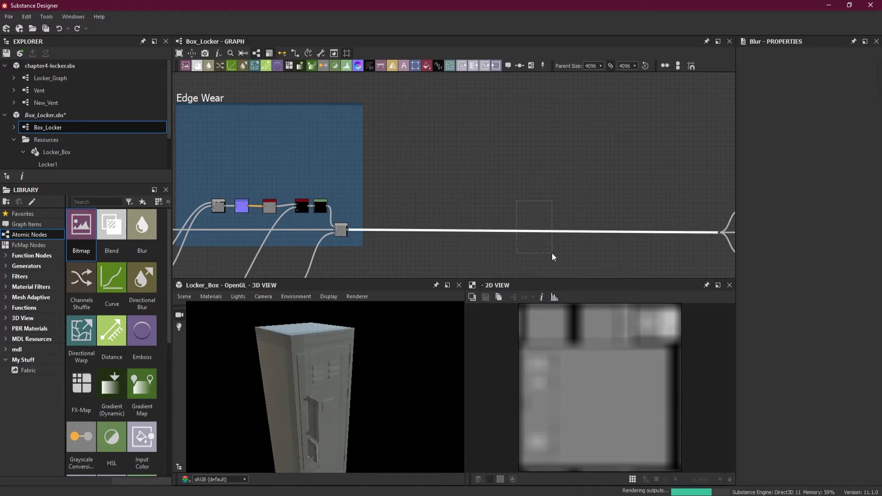
- Insert a Blend node on the link between the Edge Wear Blend and the output nodes, with blending mode Add (Linear Dodge)
key("space")
left_click(577, 226)
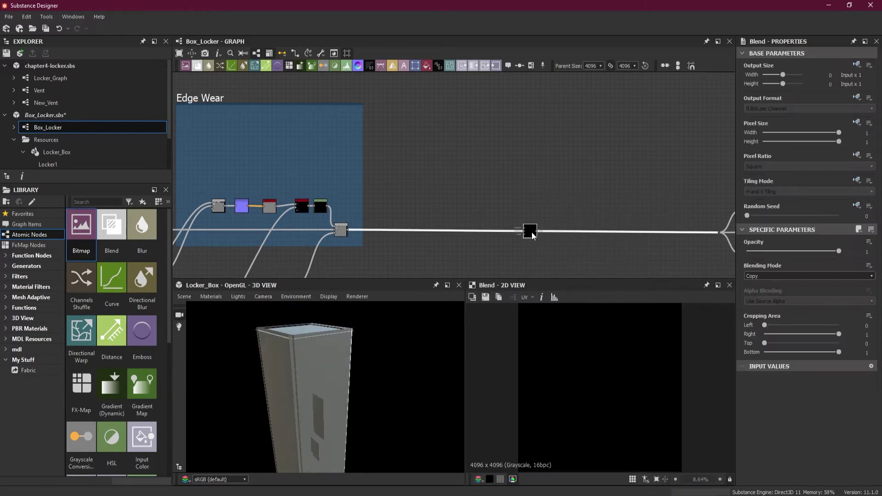
scroll(531, 233, "up", 5)
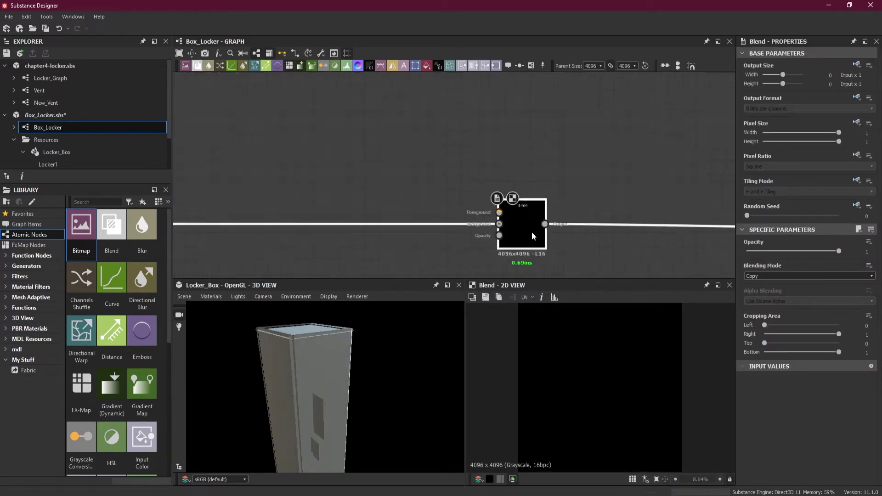
left_click(784, 275)
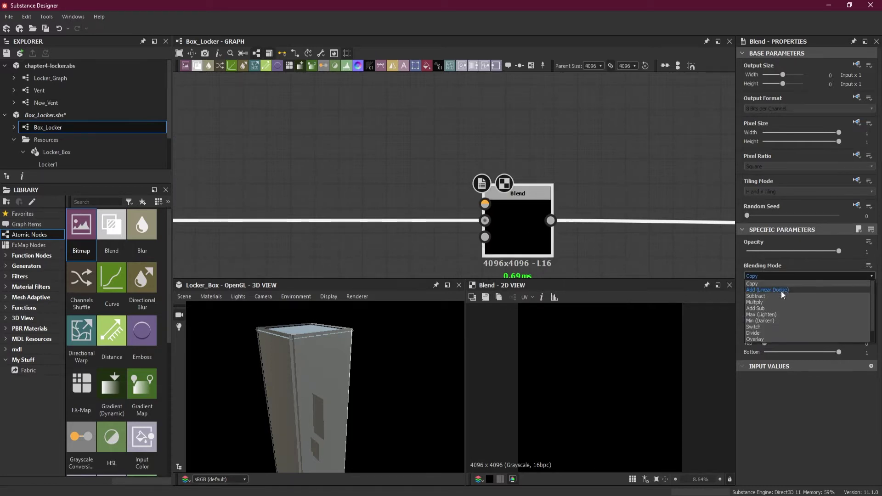
left_click(780, 290)
scroll(443, 186, "down", 5)
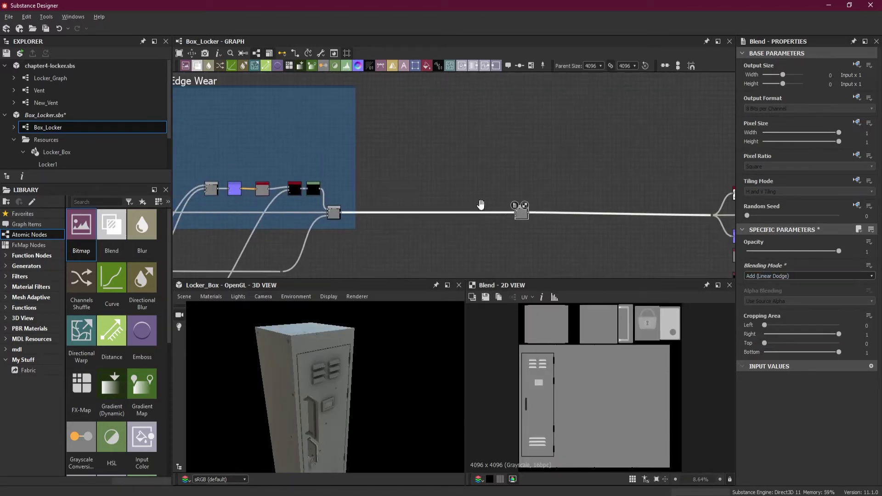
- Add a Leaks node above the main link, between the Edge Wear frame and the new Blend node
key("space")
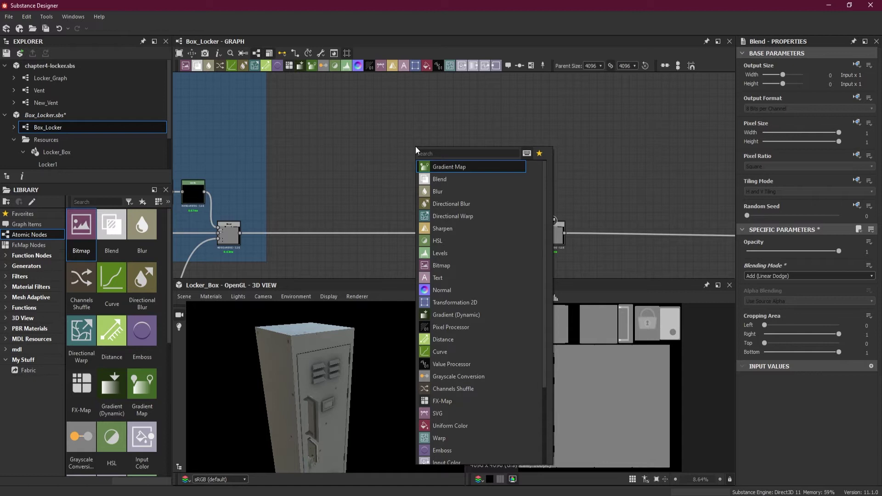
type("leak")
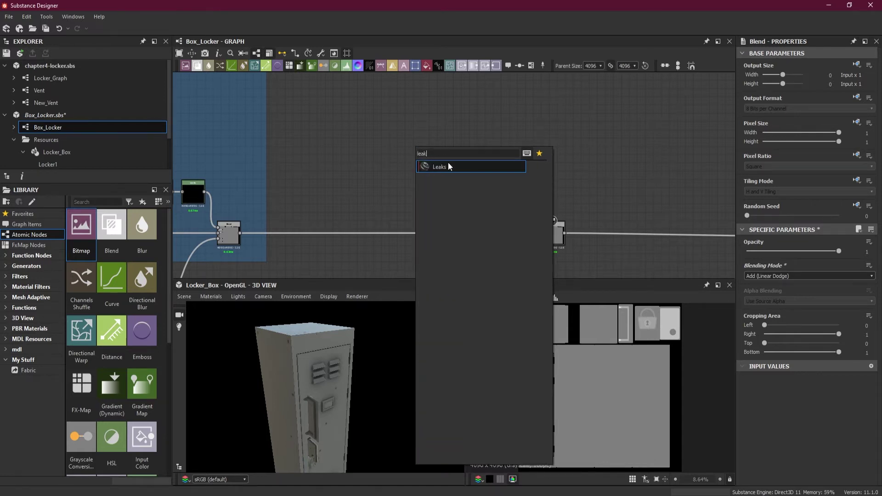
left_click(449, 166)
left_click_drag(430, 167, 468, 191)
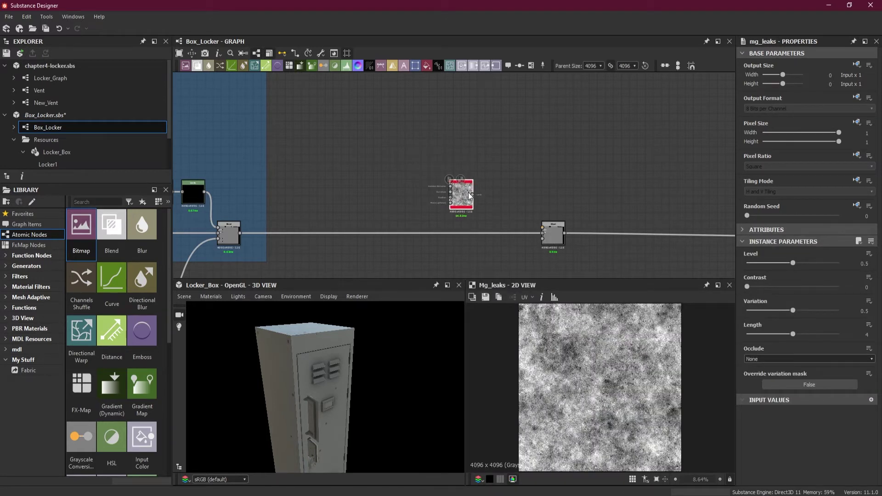
scroll(465, 193, "up", 6)
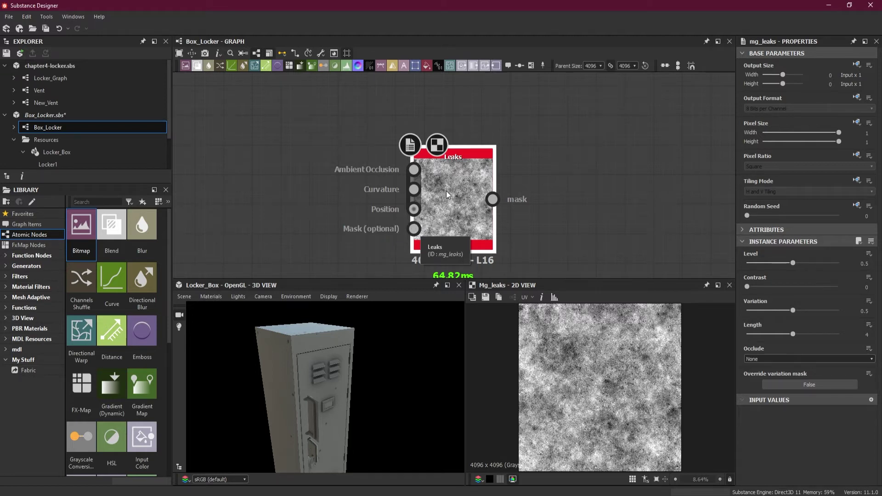
left_click_drag(446, 191, 431, 191)
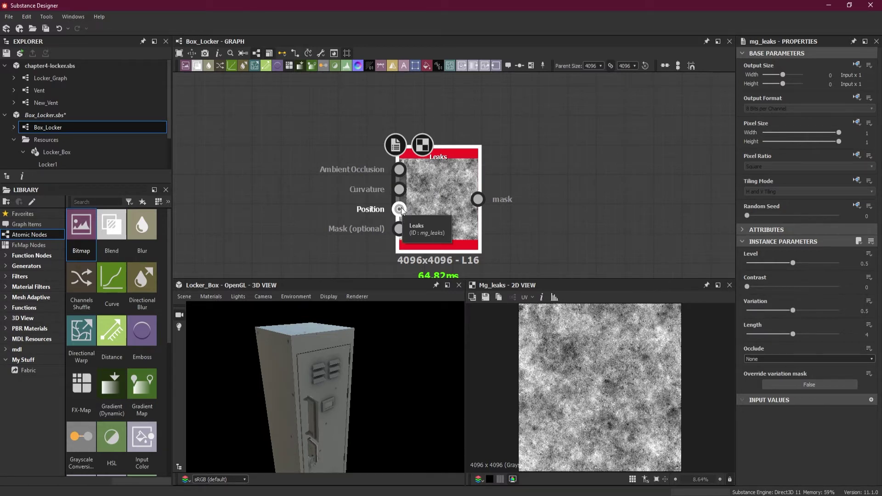
- Add an Ambient Occlusion (HBAO) node and connect its output to the Leaks node's Ambient Occlusion input
key("space")
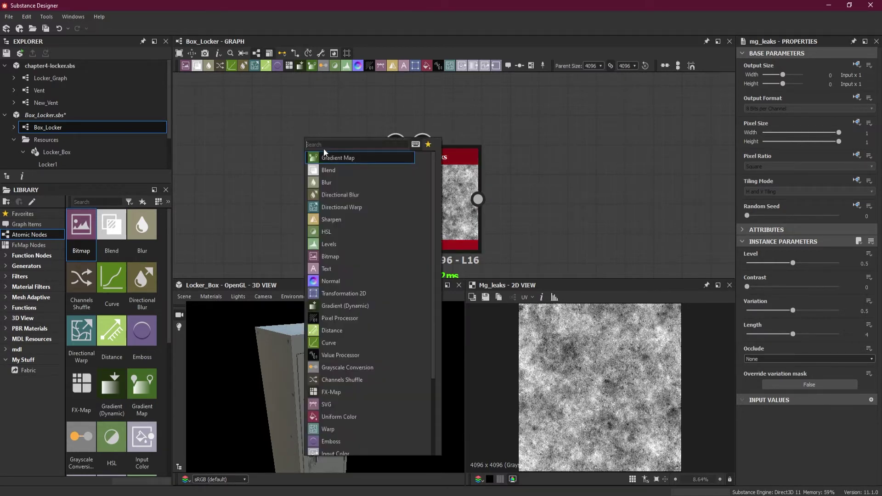
key("Escape")
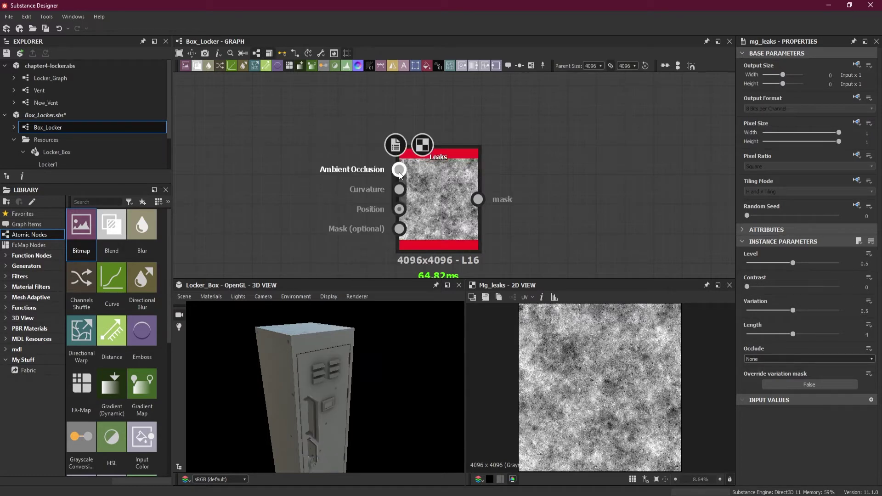
key("space")
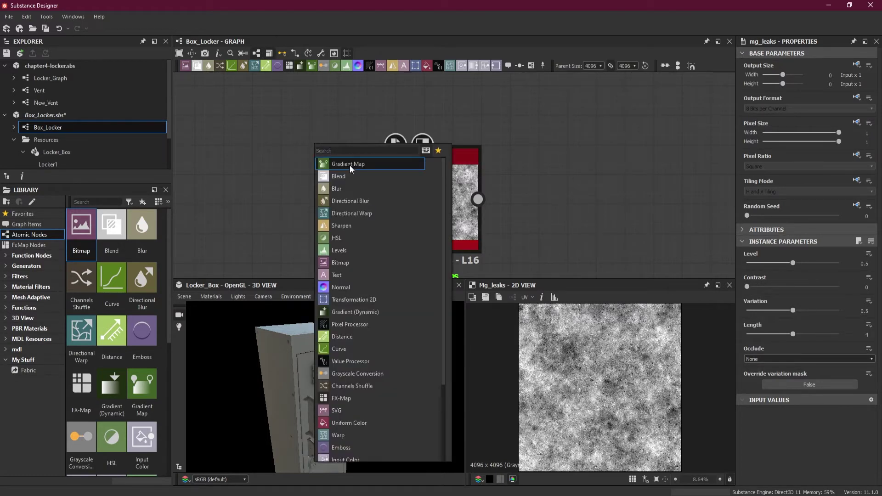
type("amb")
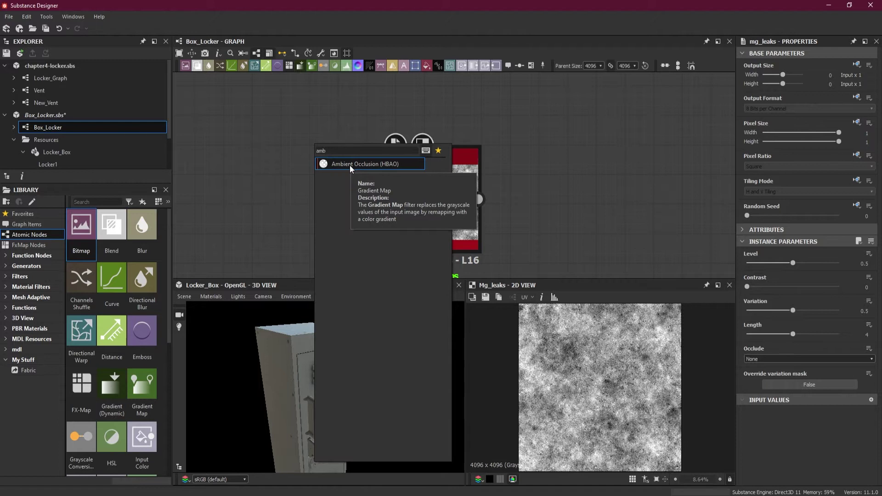
left_click(349, 165)
left_click_drag(329, 156, 399, 169)
left_click_drag(266, 182, 276, 128)
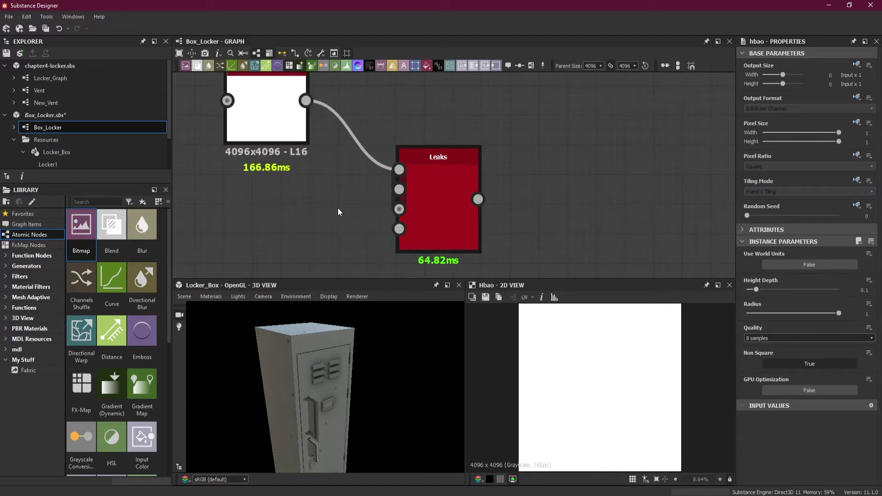
- Branch the Curvature node's output through a dot node and connect it to the Leaks node's Curvature input
middle_click_drag(338, 208, 551, 202)
scroll(490, 197, "down", 5)
middle_click_drag(350, 192, 480, 166)
scroll(478, 159, "up", 5)
left_click_drag(402, 208, 434, 156)
left_click(433, 154, "alt")
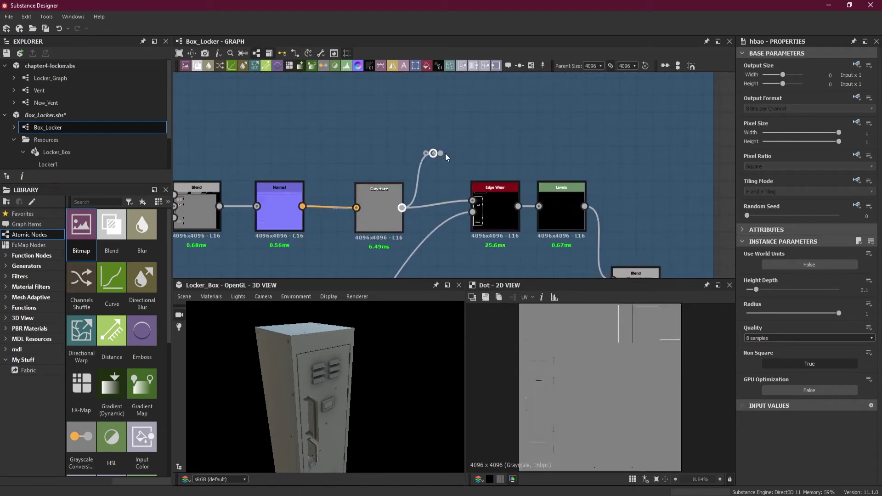
scroll(648, 149, "down", 4)
middle_click_drag(675, 158, 336, 110)
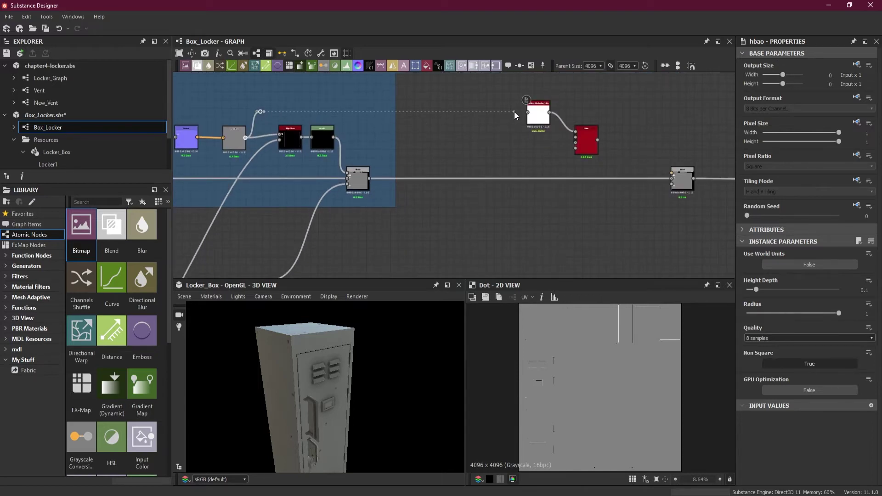
left_click_drag(514, 115, 588, 101)
scroll(591, 139, "up", 3)
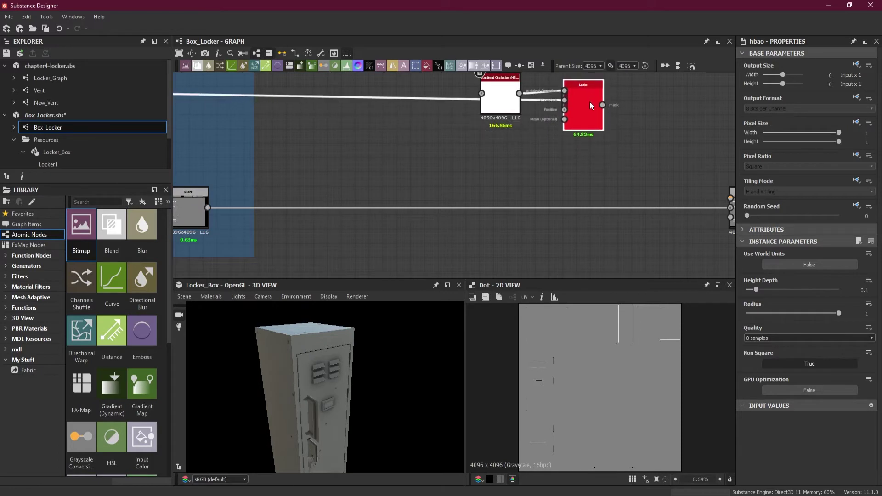
- Rearrange the Leaks and Ambient Occlusion (HBAO) nodes so the occlusion node sits above the curvature link
scroll(589, 101, "down", 4)
middle_click_drag(553, 123, 557, 147)
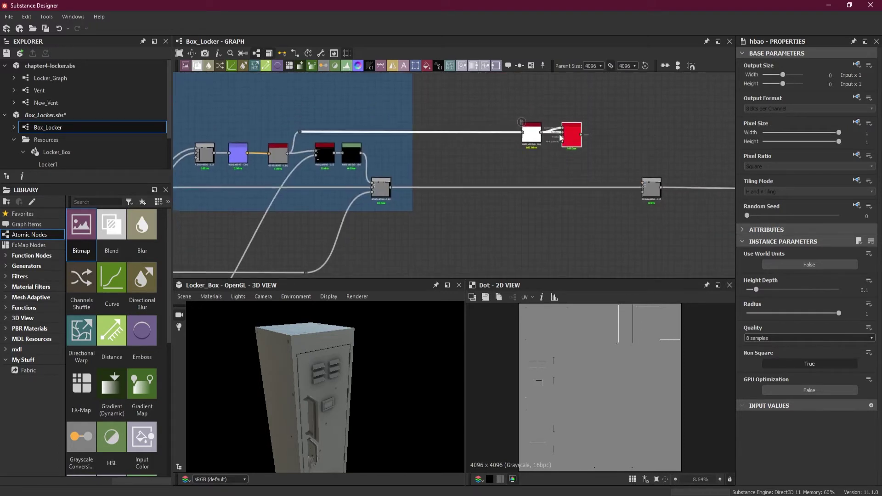
left_click_drag(532, 132, 531, 111)
scroll(576, 123, "up", 5)
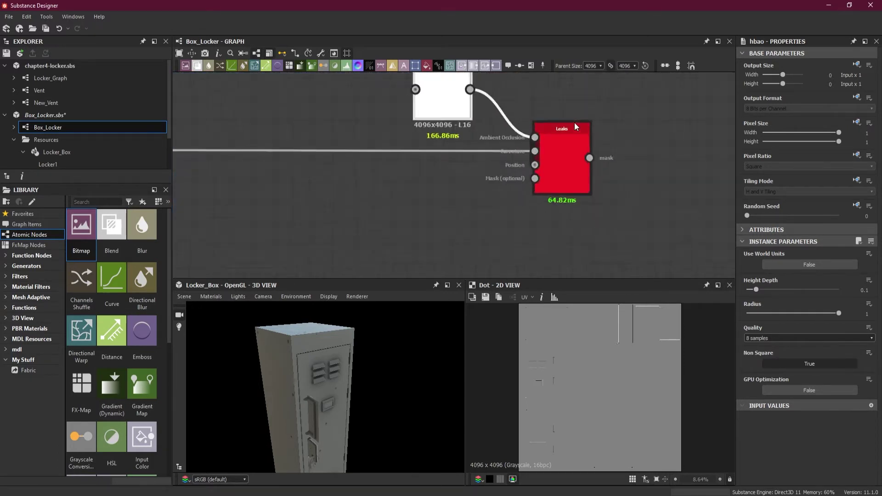
scroll(476, 191, "down", 3)
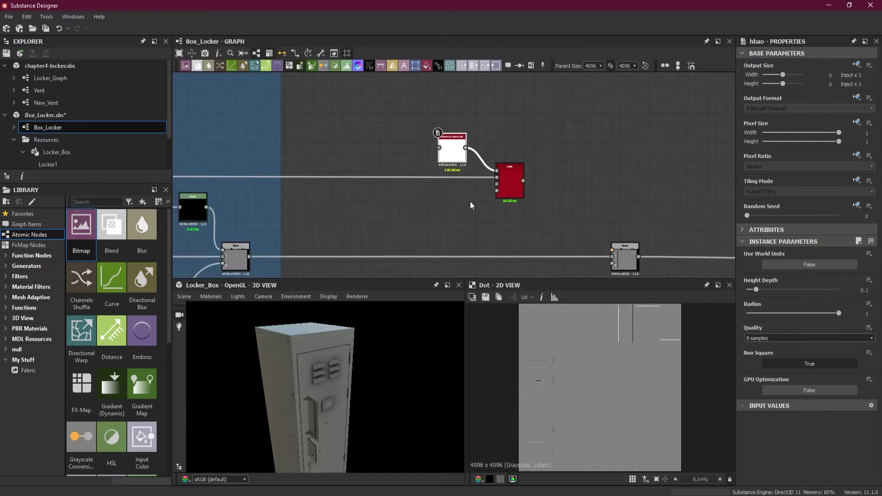
- Branch the mask link feeding the Edge Wear node through dot nodes and connect it to the Leaks node's Mask (optional) input
middle_click_drag(383, 211, 669, 155)
scroll(371, 154, "up", 3)
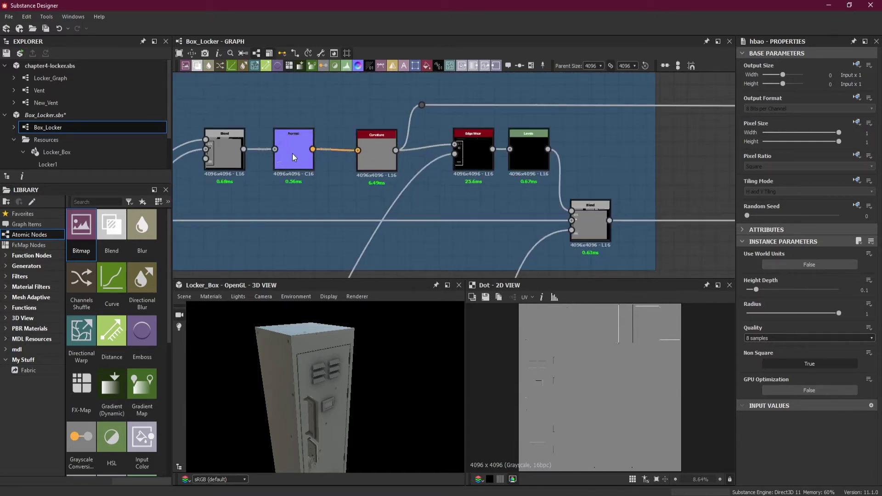
middle_click_drag(480, 167, 550, 157)
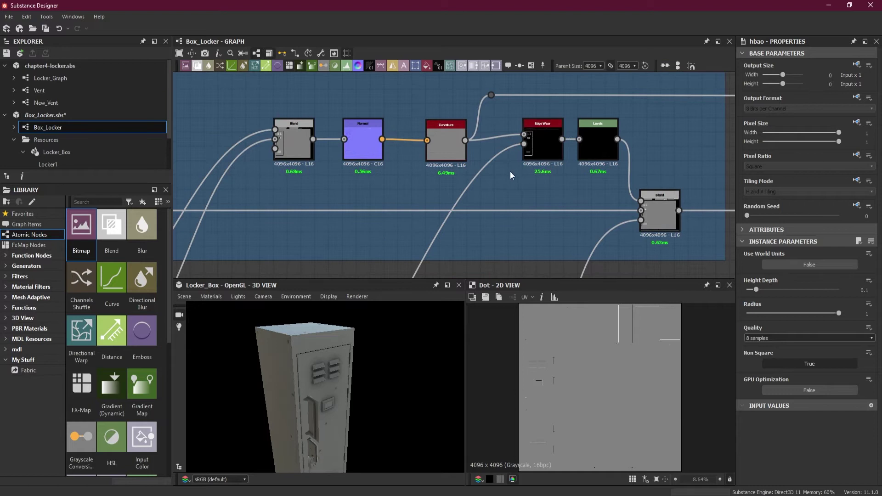
middle_click_drag(499, 166, 444, 184)
scroll(474, 107, "down", 2)
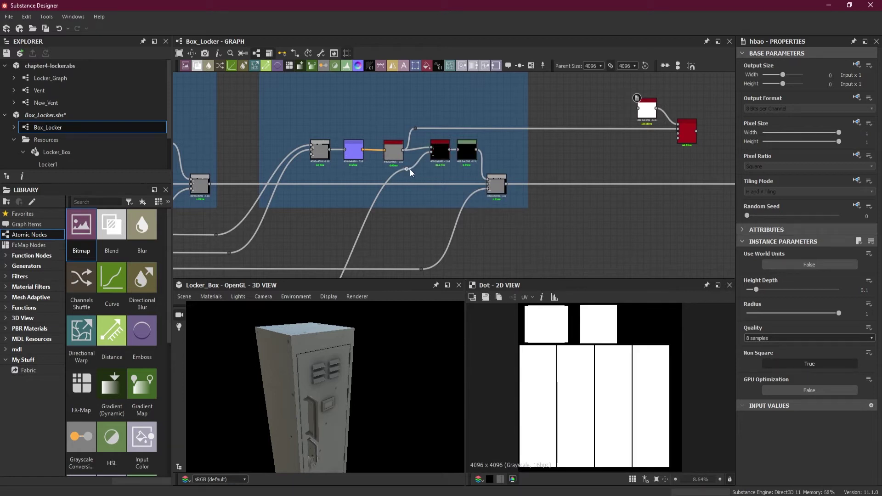
left_click_drag(408, 169, 678, 138)
scroll(693, 122, "up", 5)
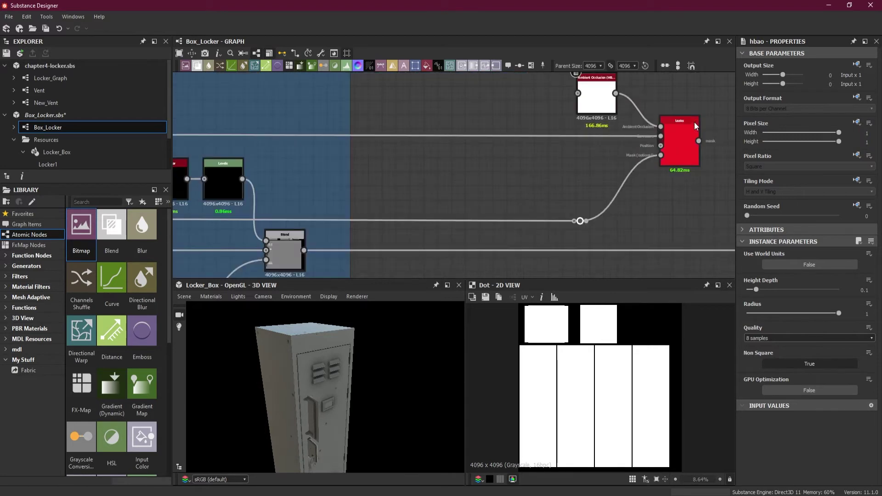
scroll(693, 122, "down", 3)
- Display the Leaks node's parameters and its mask output in the 2D view
left_click(676, 139)
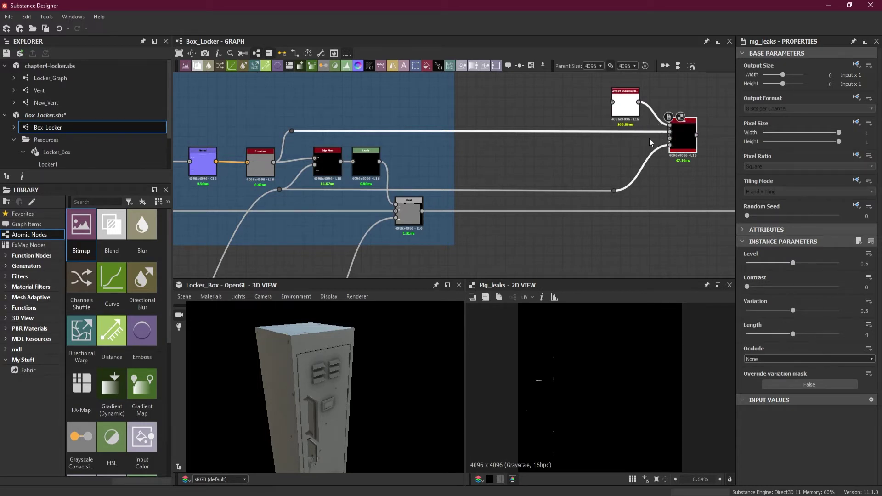
scroll(643, 147, "up", 2)
middle_click_drag(611, 153, 428, 173)
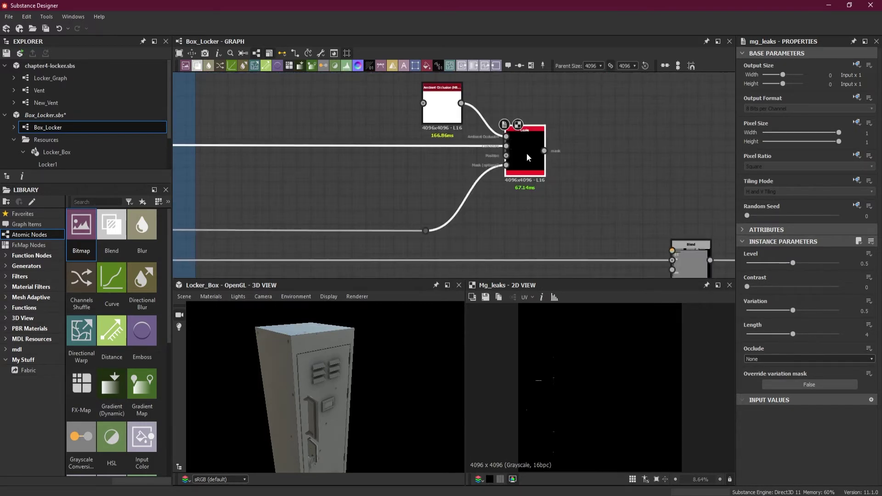
- Try a Level of 0.49 on the Leaks node and reset all its parameters to their default values
scroll(559, 380, "up", 1)
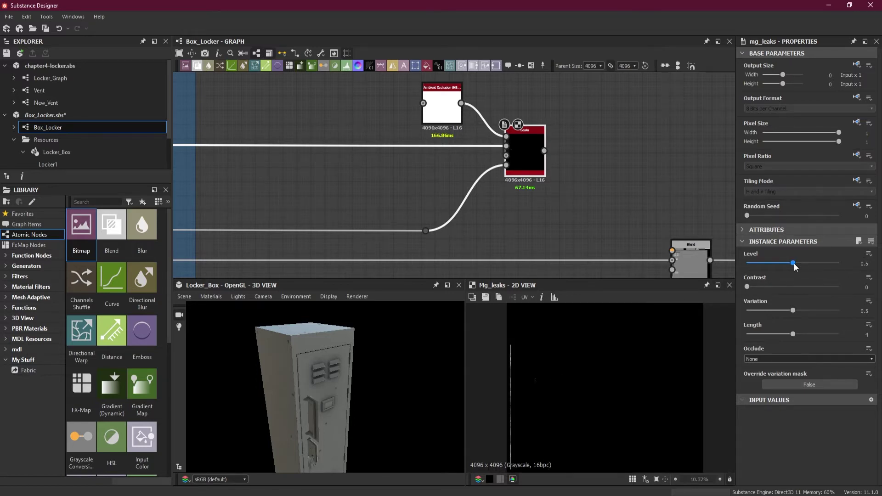
mouse_move(793, 263)
left_mouse_down()
mouse_move(819, 263)
mouse_move(791, 264)
left_mouse_up()
left_click(870, 241)
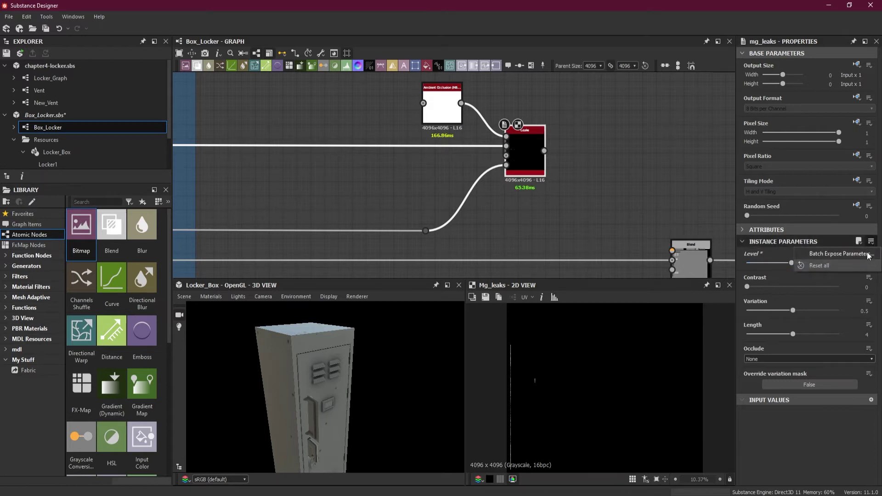
left_click(842, 264)
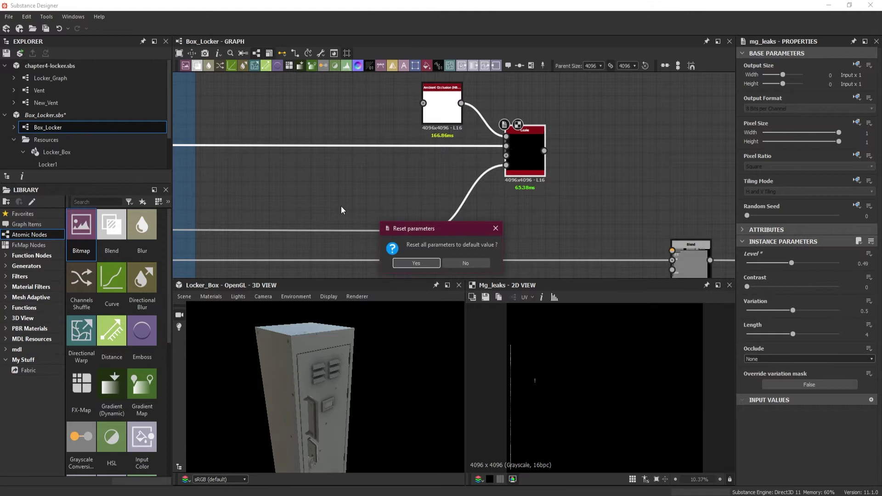
left_click(421, 261)
- Display the output and parameters of the Normal node that feeds the Curvature node
scroll(349, 187, "down", 3)
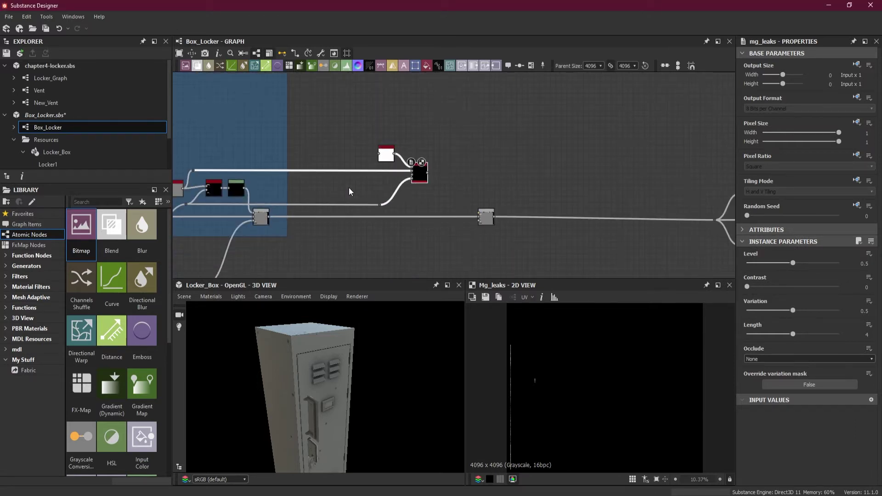
scroll(349, 187, "up", 2)
scroll(466, 185, "up", 2)
scroll(500, 175, "up", 3)
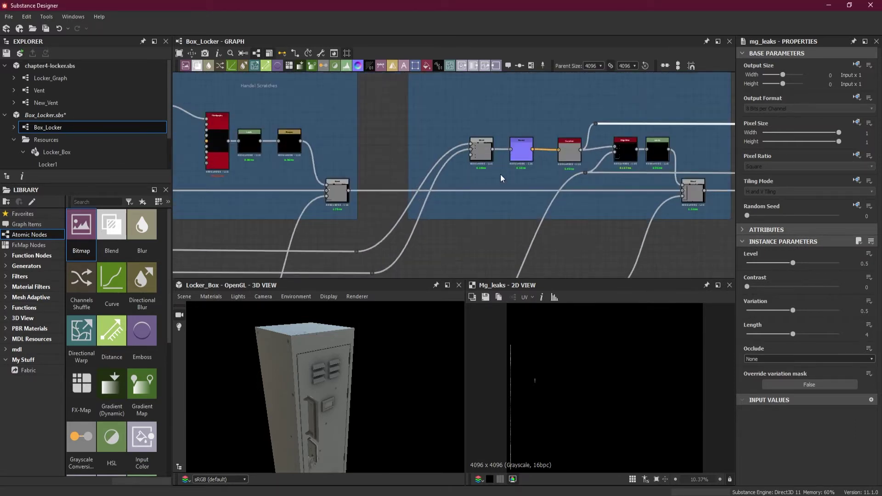
scroll(533, 133, "up", 1)
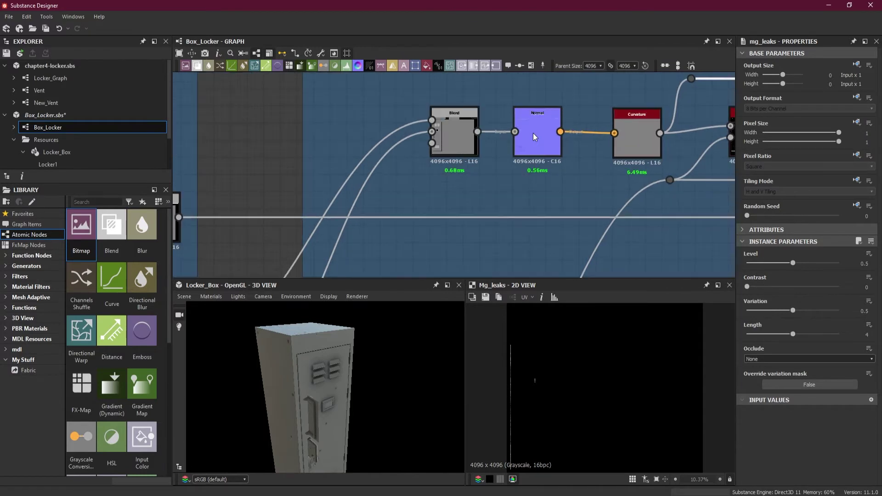
double_click(533, 133)
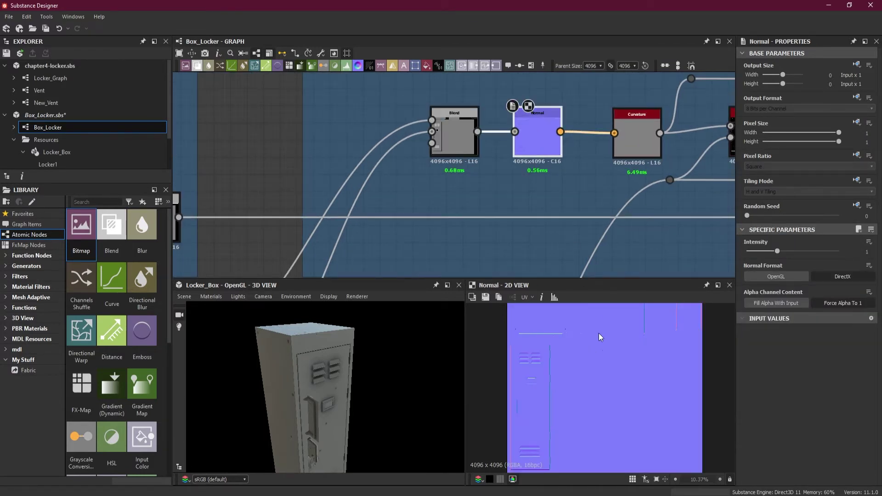
scroll(525, 140, "down", 2)
- Branch the output of the Blend feeding the Normal node through a dot node into Ambient Occlusion (HBAO), and align the occlusion node with the link
middle_click_drag(526, 140, 453, 212)
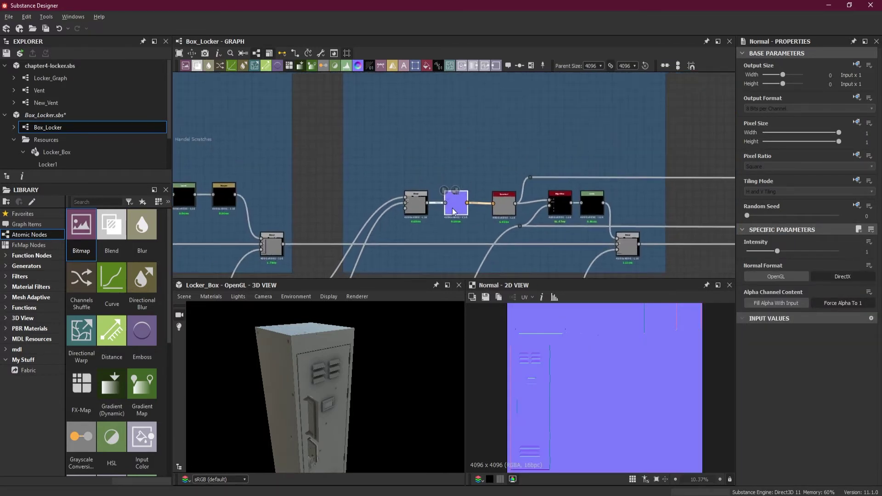
left_click_drag(427, 200, 445, 148)
left_click(445, 148, "alt")
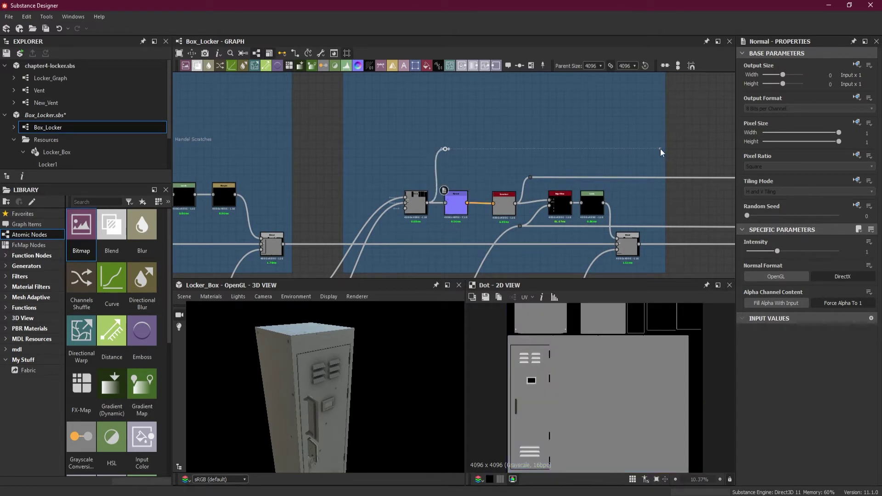
middle_click_drag(660, 149, 314, 150)
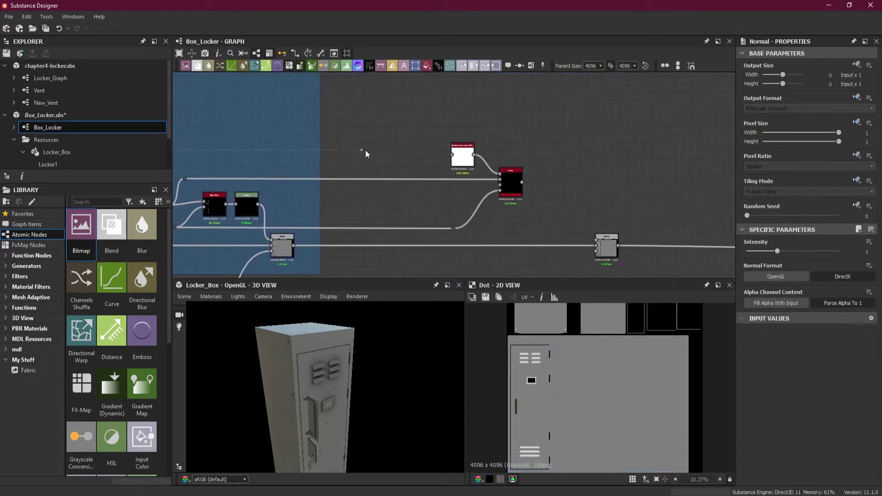
left_click(451, 154)
left_click_drag(465, 153, 465, 149)
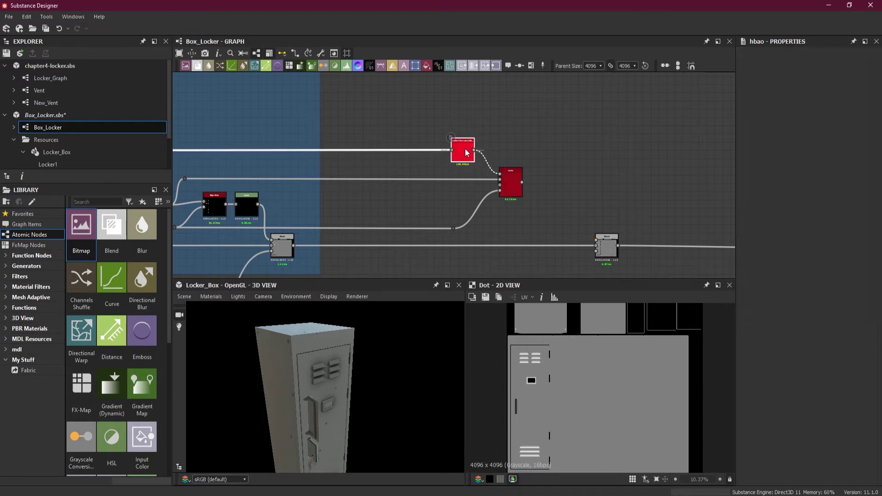
- View the Ambient Occlusion (HBAO) output and the Leaks mask in the 2D view, examining the door vents, frame and handle
double_click(466, 153)
scroll(466, 153, "up", 2)
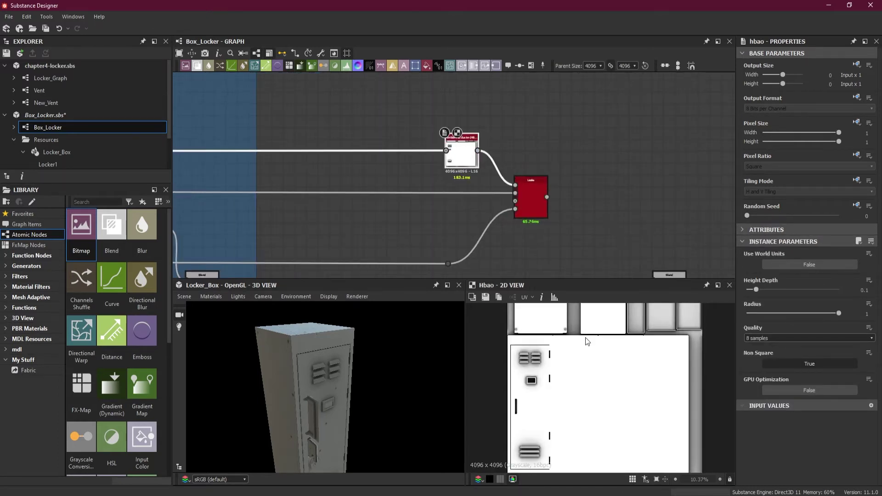
double_click(532, 205)
scroll(585, 379, "up", 3)
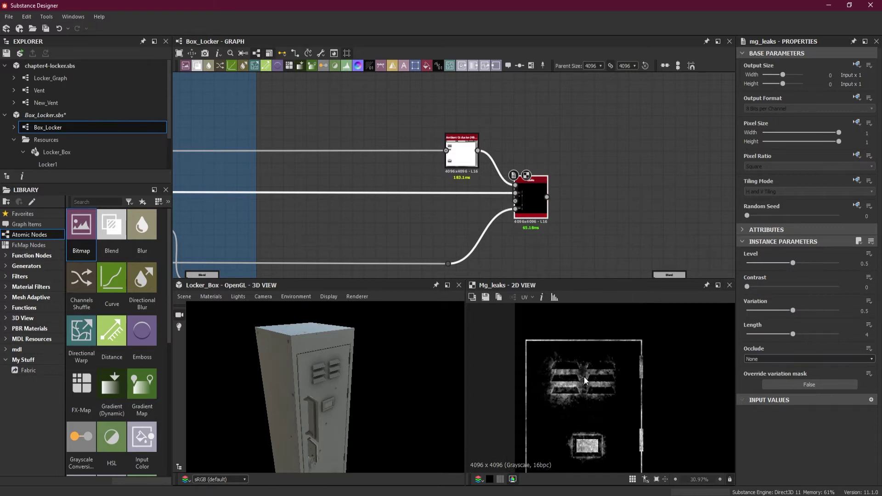
scroll(567, 383, "up", 2)
scroll(570, 379, "down", 4)
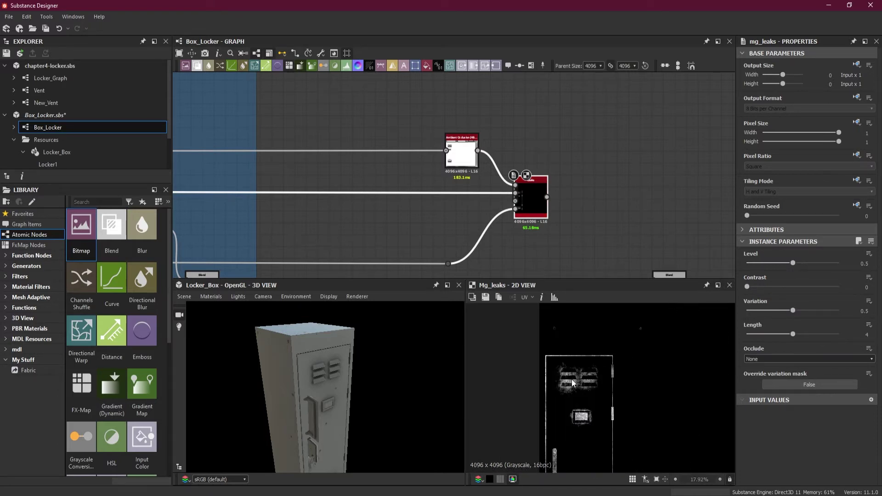
scroll(516, 353, "up", 3)
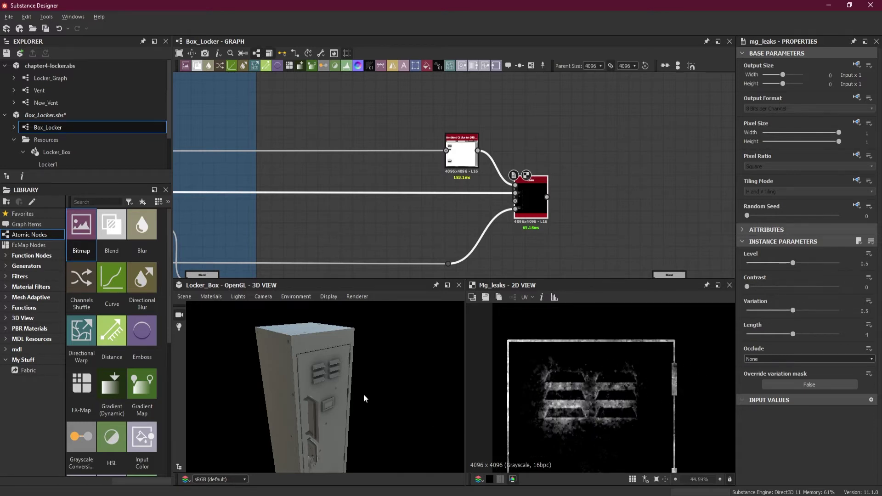
left_click_drag(364, 398, 337, 384)
scroll(601, 394, "down", 3)
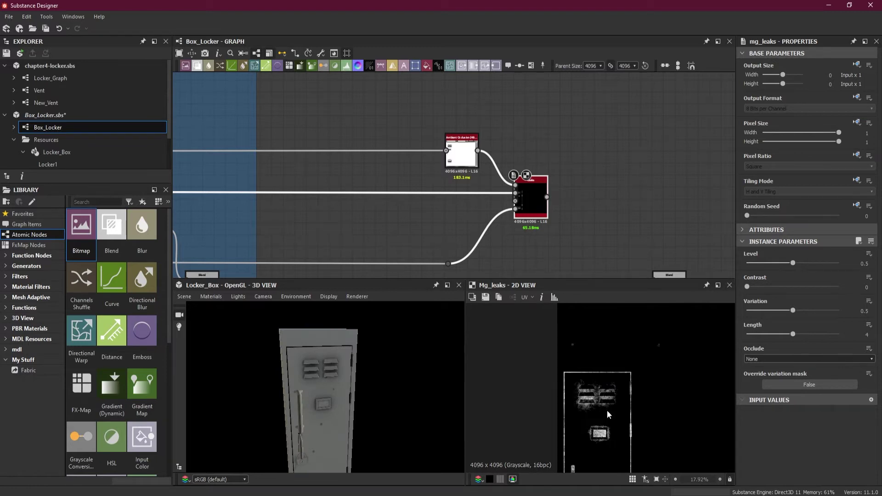
middle_click_drag(607, 411, 608, 290)
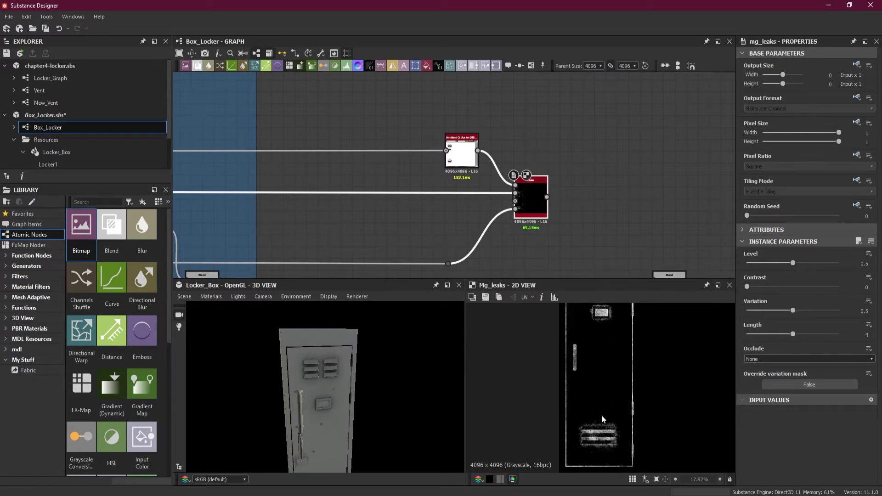
middle_click_drag(611, 417, 612, 384)
- Connect the Leaks output to the following Blend node's Foreground input and set its blending mode to Subtract
middle_click_drag(572, 254, 514, 181)
left_click_drag(482, 144, 590, 227)
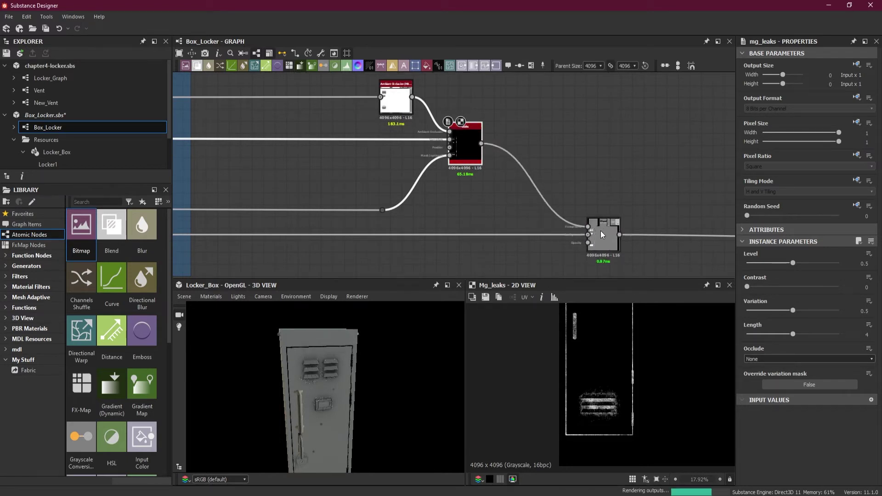
left_click(599, 230)
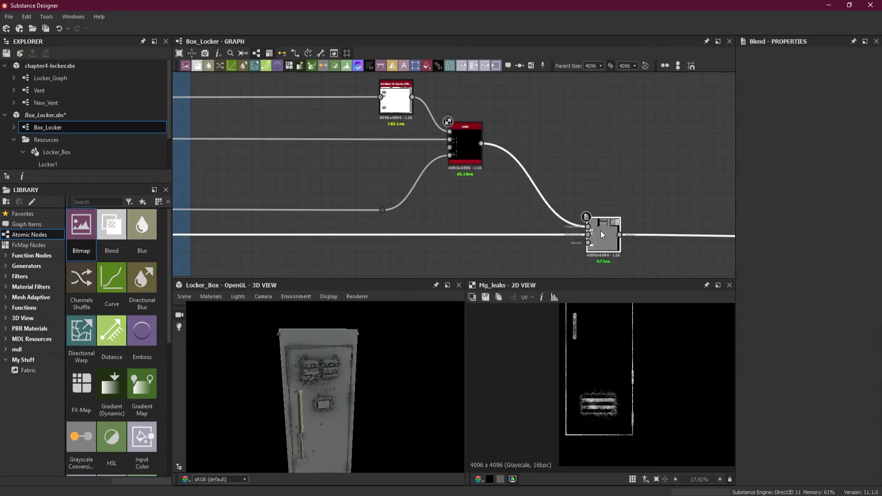
left_click(785, 276)
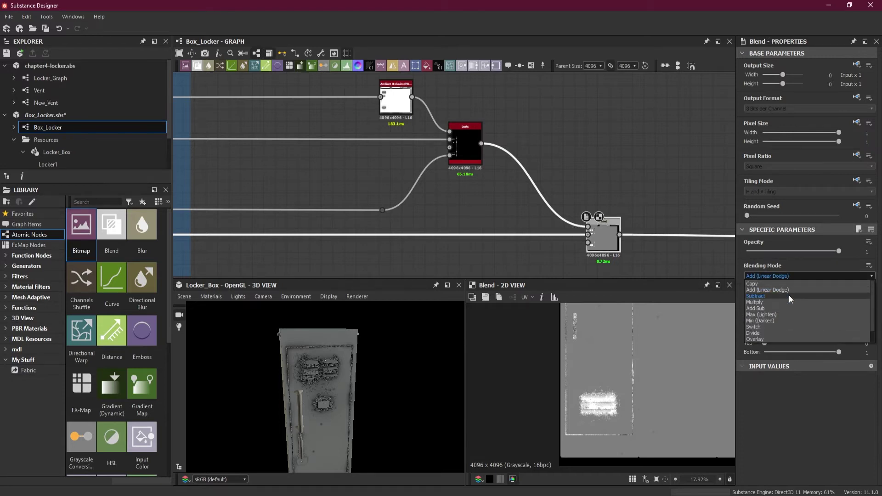
left_click(789, 295)
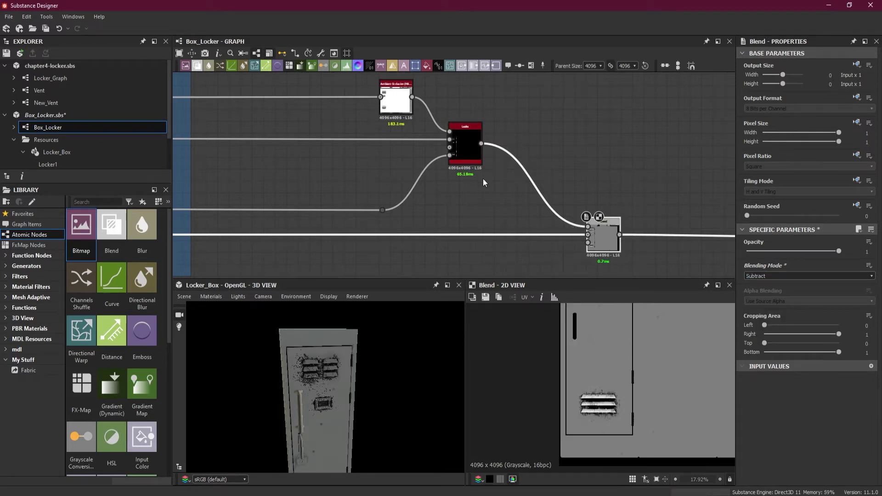
scroll(284, 353, "up", 10)
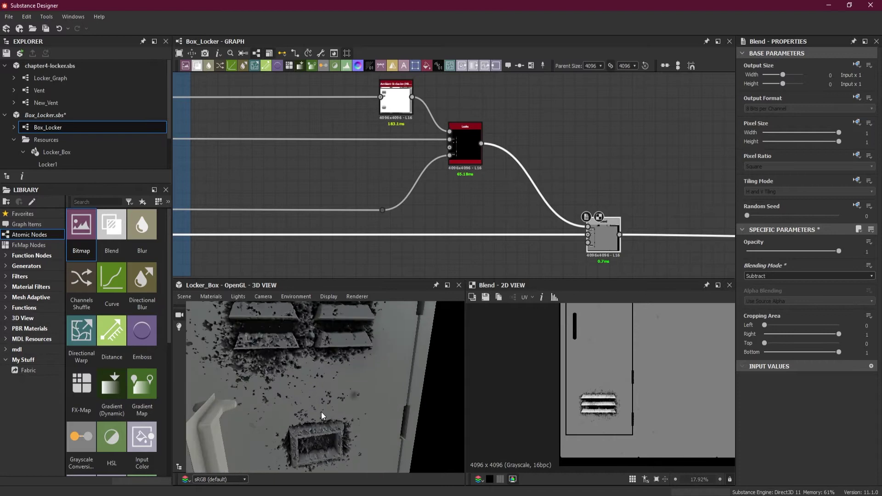
scroll(317, 389, "up", 4)
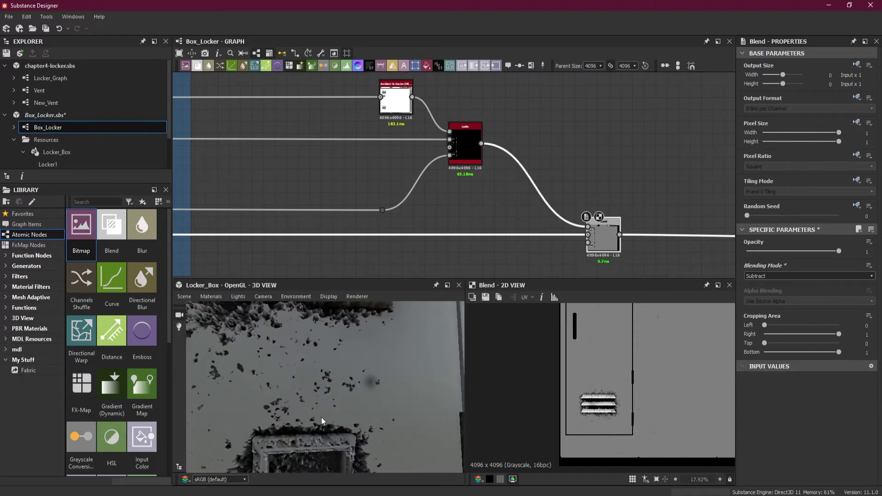
scroll(321, 416, "down", 5)
- Branch the dot node feeding the Edge Wear Blend's Opacity and connect it to the leaks Blend's Opacity input
scroll(378, 209, "down", 5)
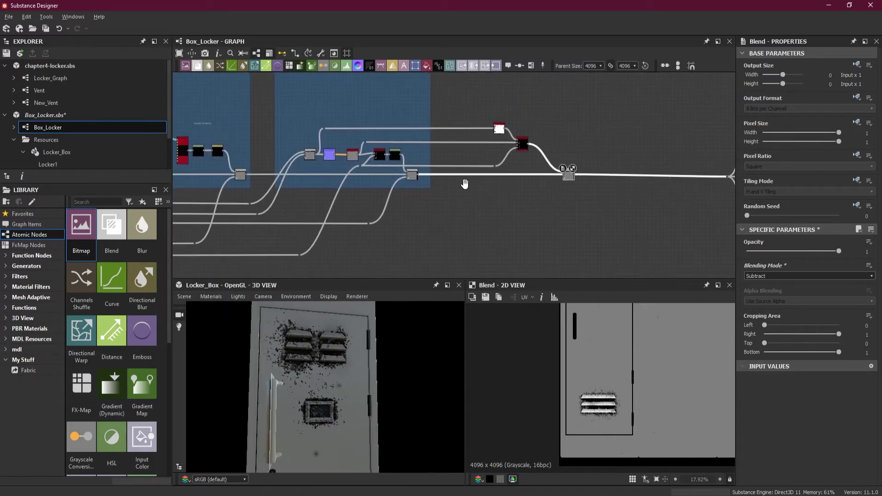
scroll(465, 183, "up", 3)
scroll(410, 161, "up", 3)
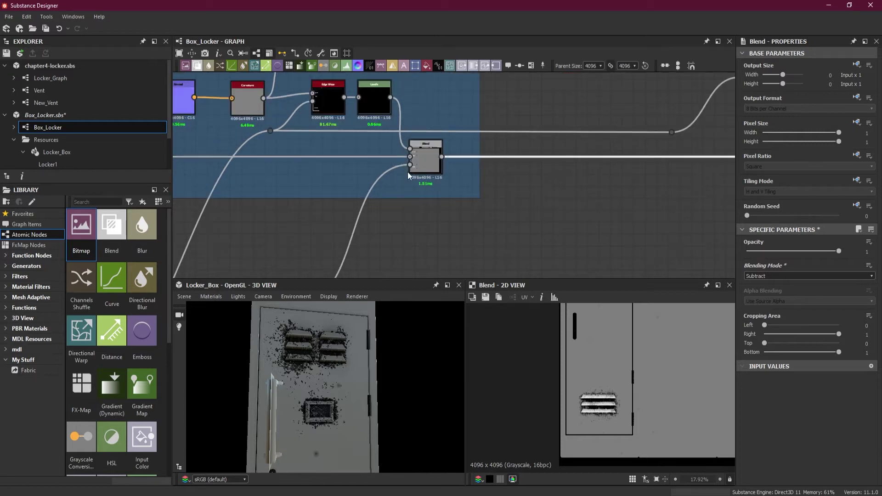
middle_click_drag(440, 237, 465, 195)
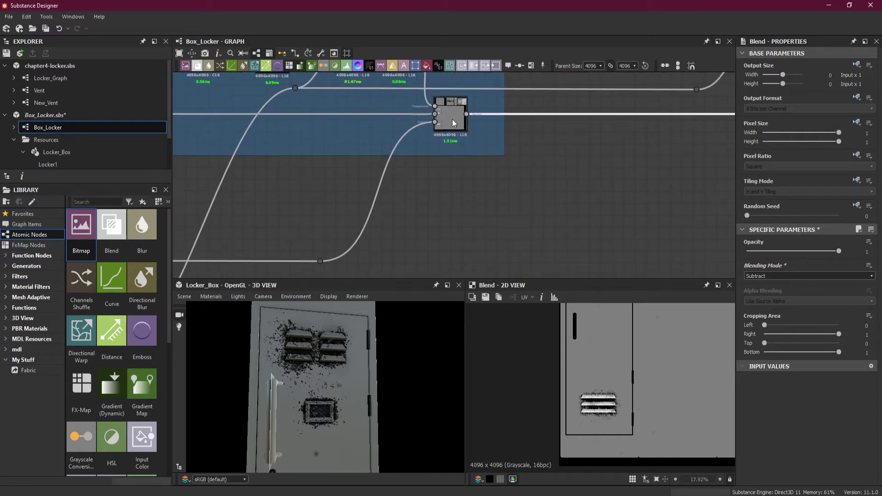
left_click_drag(326, 261, 673, 263)
scroll(566, 262, "down", 2)
middle_click_drag(673, 262, 540, 262)
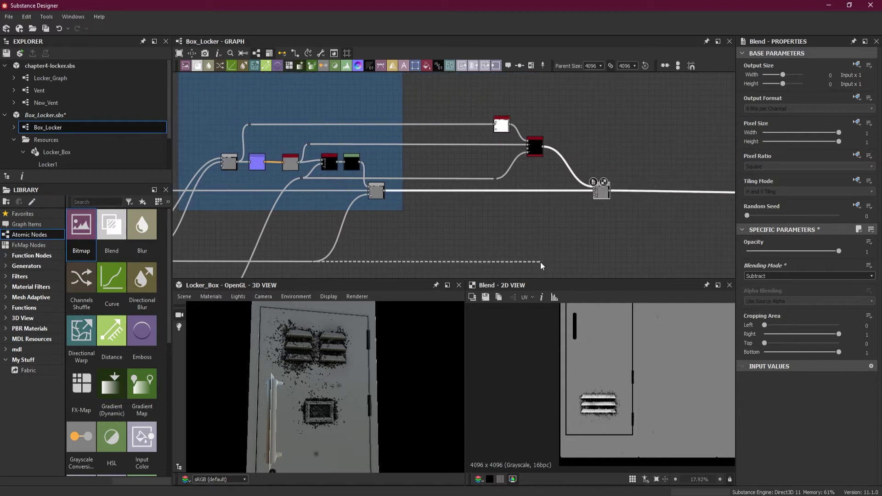
left_click_drag(540, 262, 609, 157)
scroll(587, 211, "up", 5)
- Examine the masked leaks Blend result around the label frame and vents in the 2D and 3D views
double_click(644, 150)
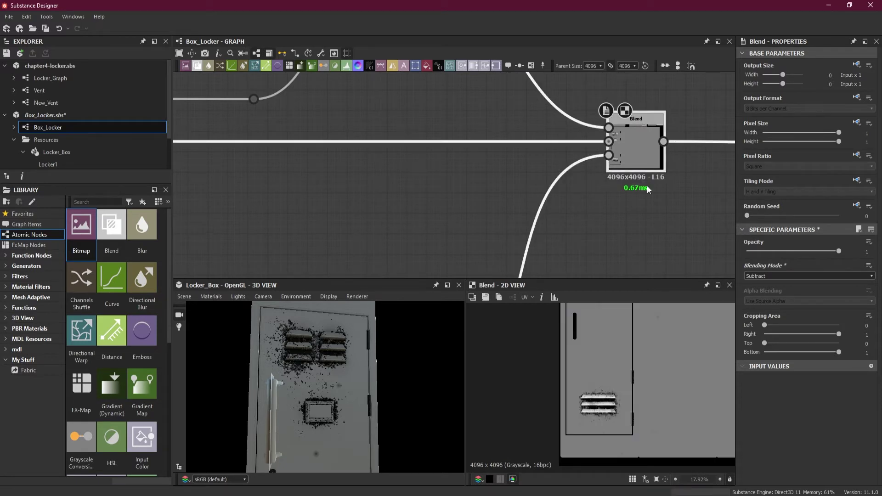
middle_click_drag(610, 348, 600, 413)
scroll(591, 349, "up", 5)
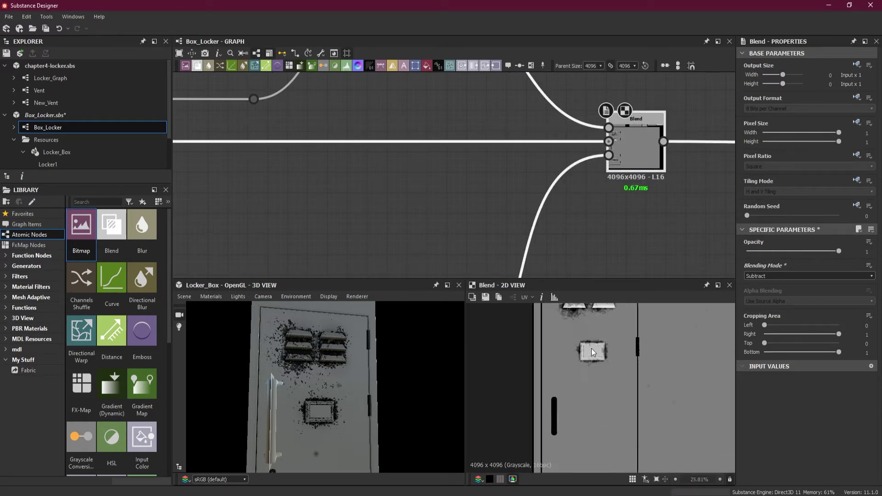
scroll(322, 423, "up", 3)
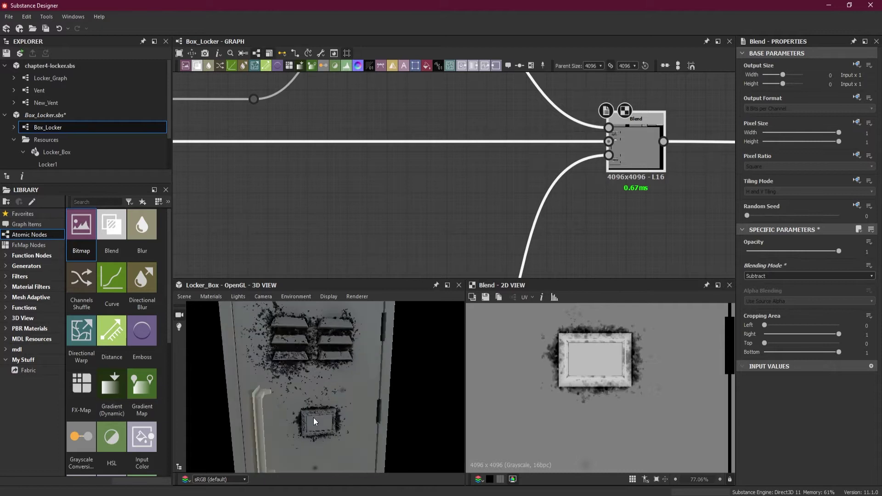
scroll(322, 423, "up", 4)
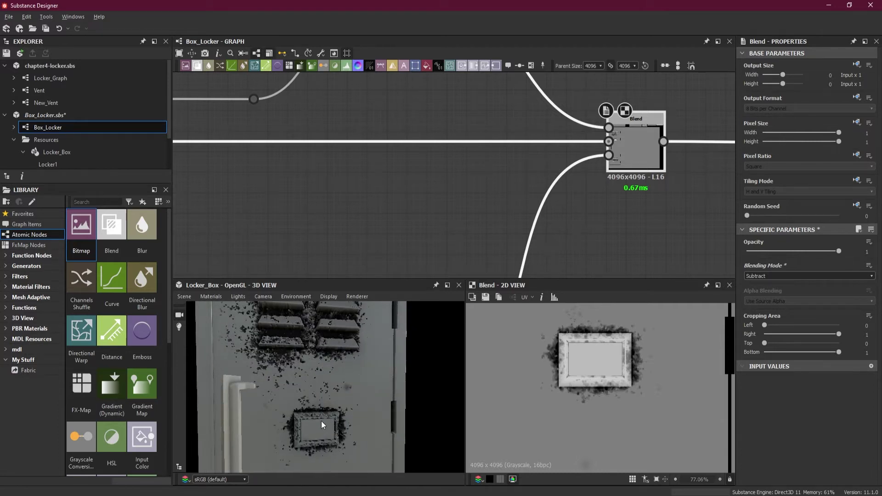
middle_click_drag(320, 422, 359, 336)
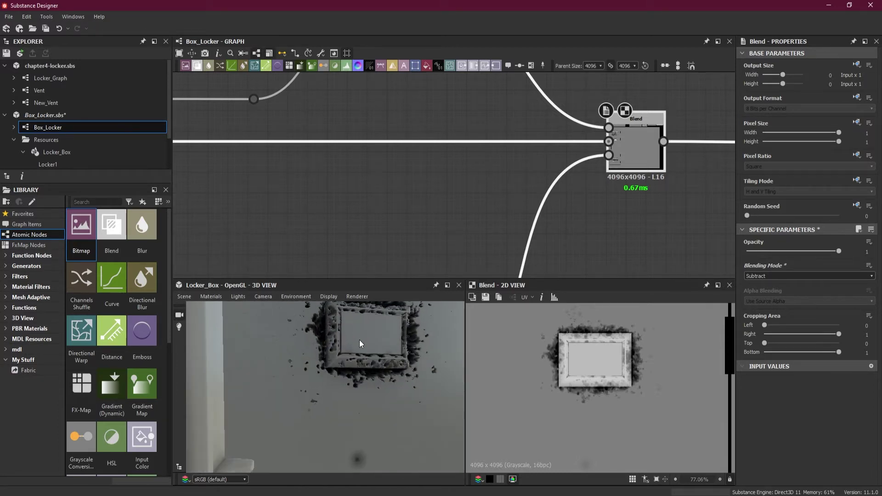
scroll(360, 342, "down", 5)
middle_click_drag(357, 393, 357, 263)
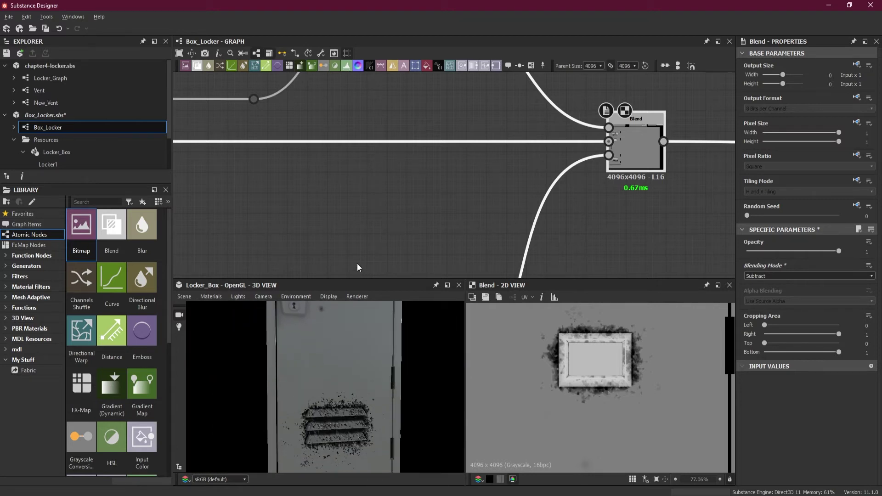
left_click_drag(353, 350, 351, 324)
middle_click_drag(352, 323, 355, 436)
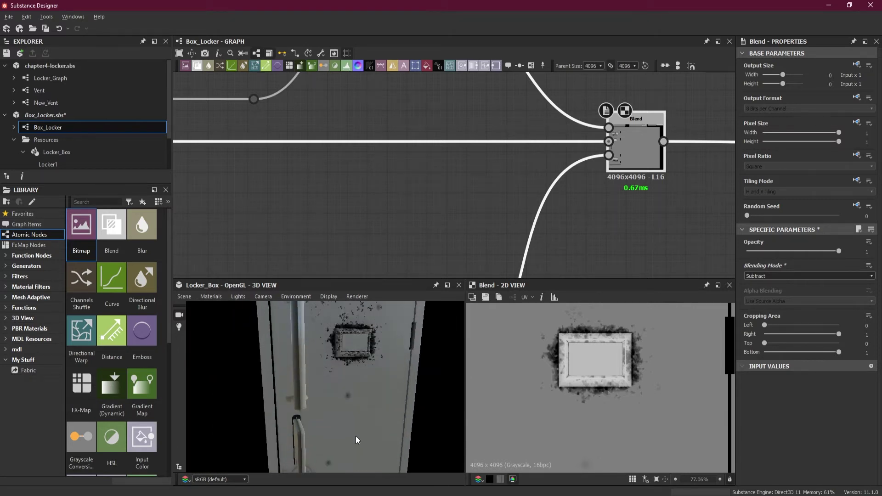
left_click_drag(327, 391, 265, 339)
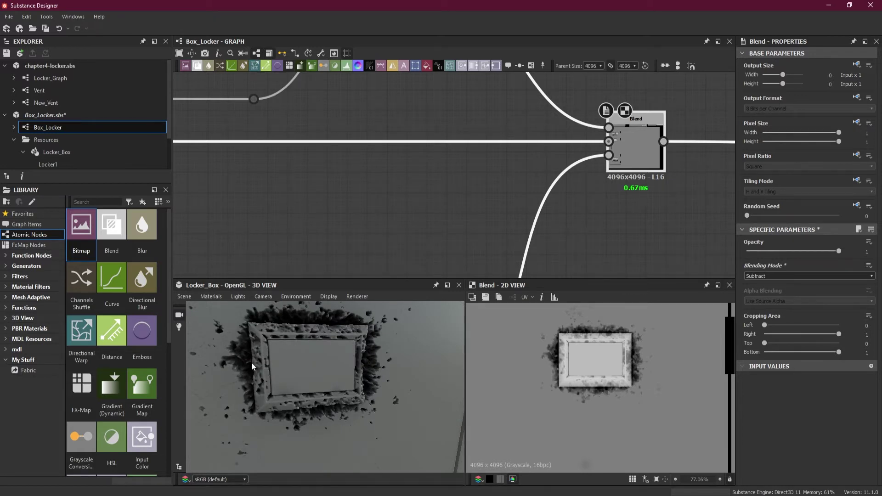
- View the mask feeding the leaks Blend's Opacity and the resulting Blend output in the 2D view
scroll(439, 232, "down", 2)
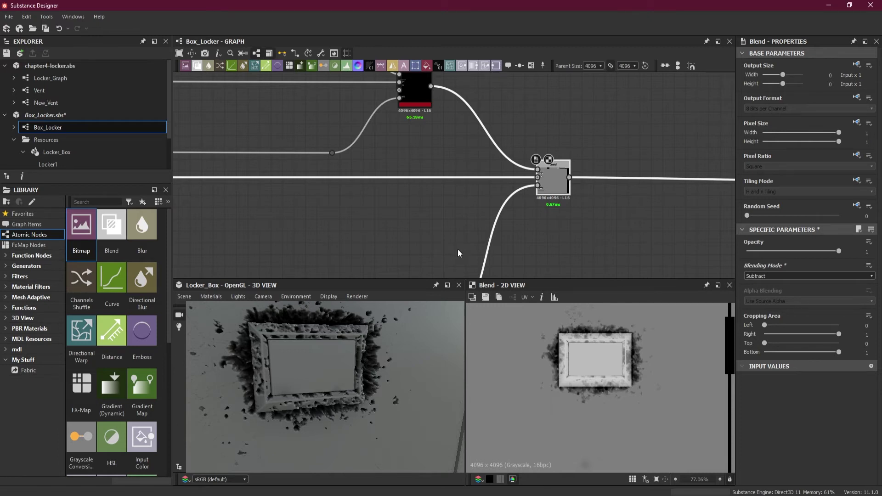
scroll(466, 246, "down", 2)
middle_click_drag(495, 254, 538, 211)
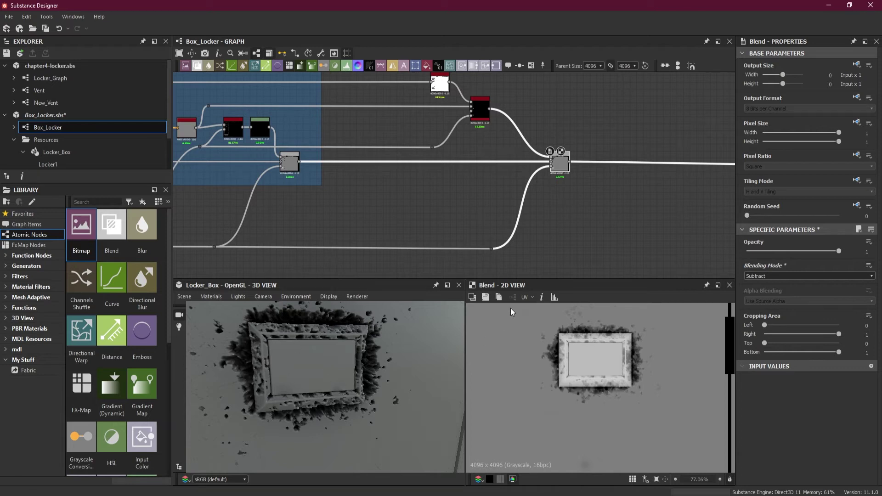
double_click(551, 167)
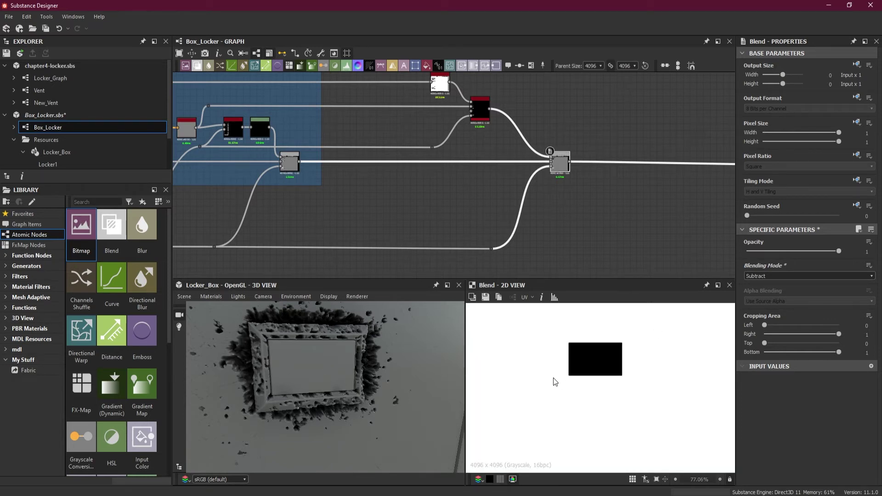
double_click(565, 165)
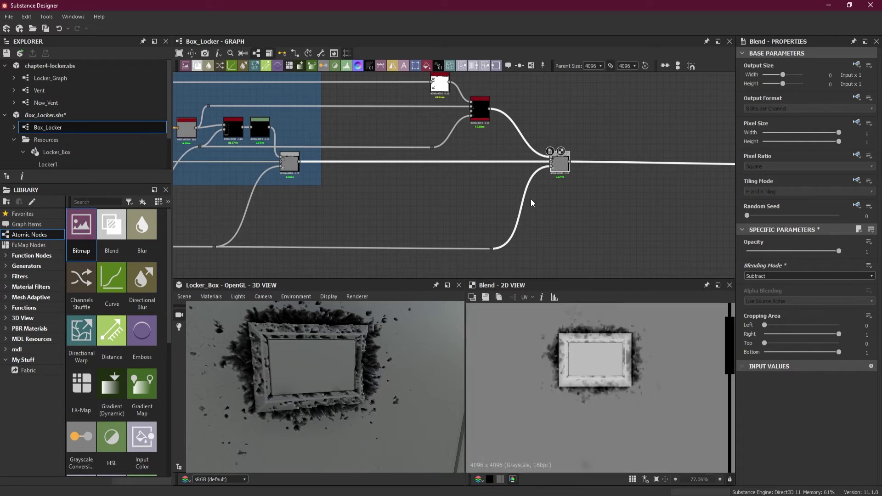
- Insert a Levels node between the Leaks node and the leaks Blend, placing it beside Leaks and moving the Blend farther along
scroll(489, 145, "up", 4)
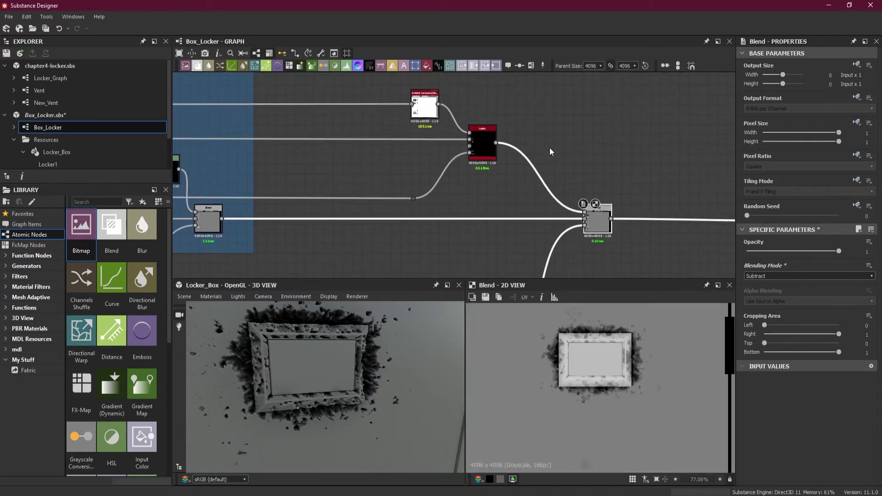
key("space")
left_click(569, 284)
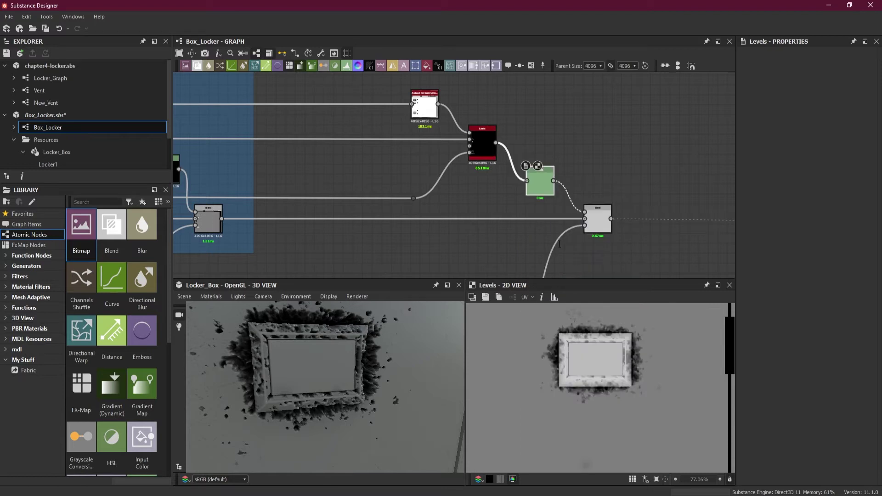
left_click_drag(540, 193, 529, 160)
left_click_drag(594, 226, 655, 227)
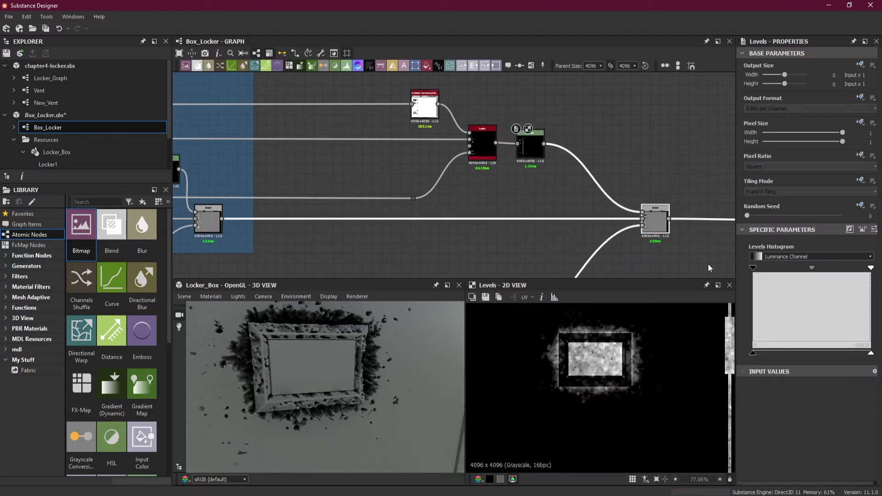
- Lower the Levels node's output white point to about 0.025 and inspect the label frame up close in the 3D view
left_click_drag(867, 351, 758, 356)
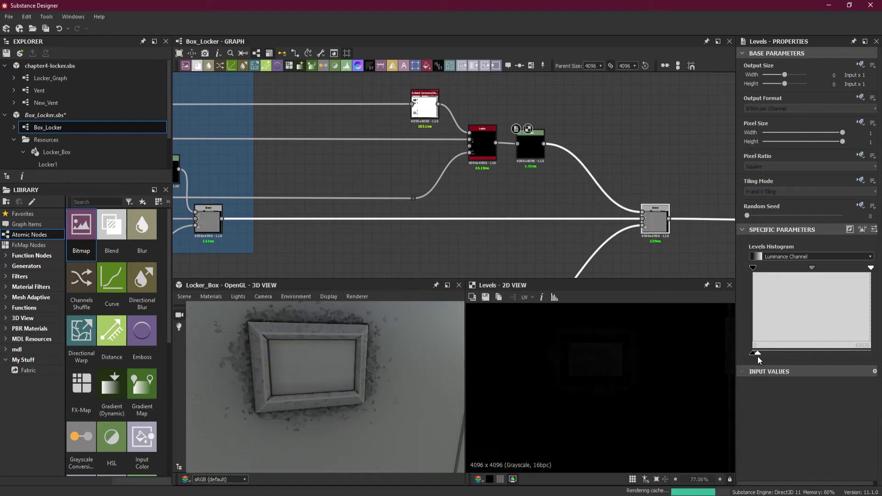
left_click_drag(756, 356, 756, 357)
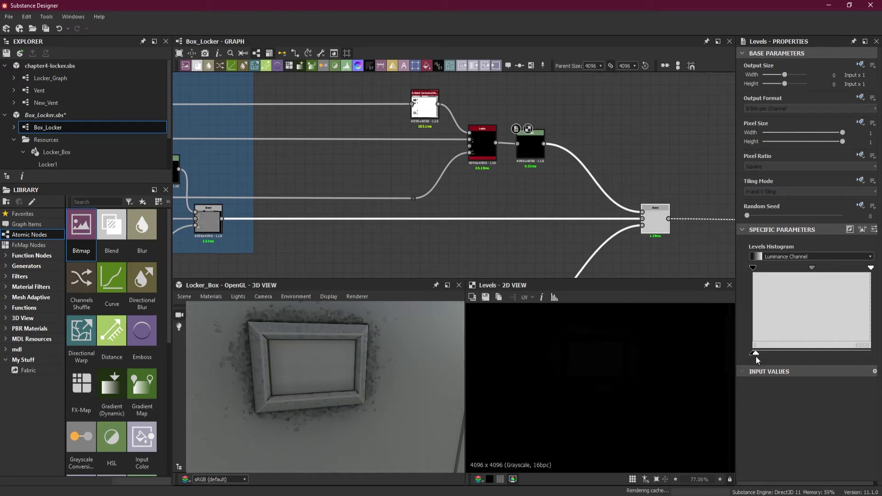
left_click_drag(366, 391, 345, 382)
scroll(280, 339, "up", 5)
left_click_drag(283, 341, 288, 341)
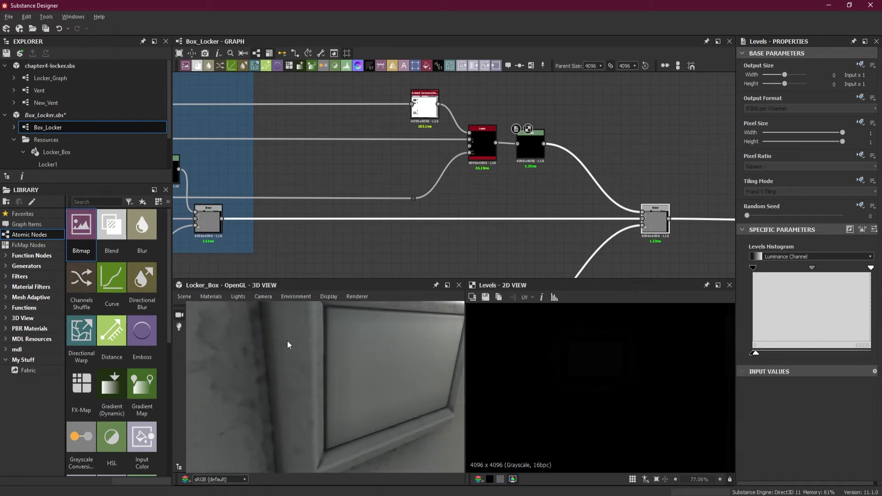
- Switch the Levels parameters from histogram to sliders and set Level Out High to 0.01
left_click(872, 229)
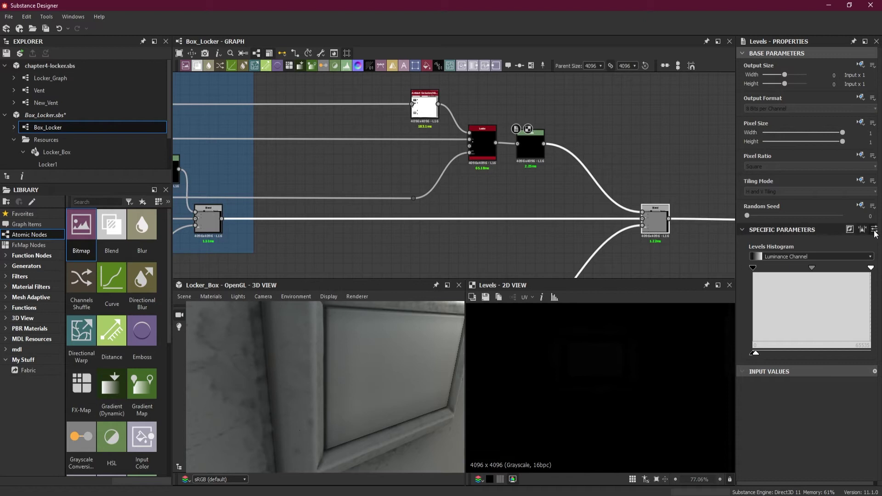
left_click(851, 356)
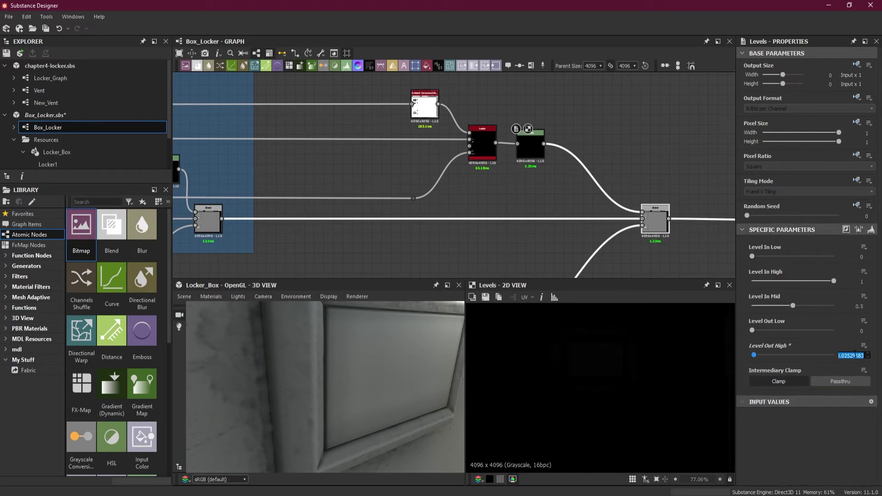
type(".01")
key("Return")
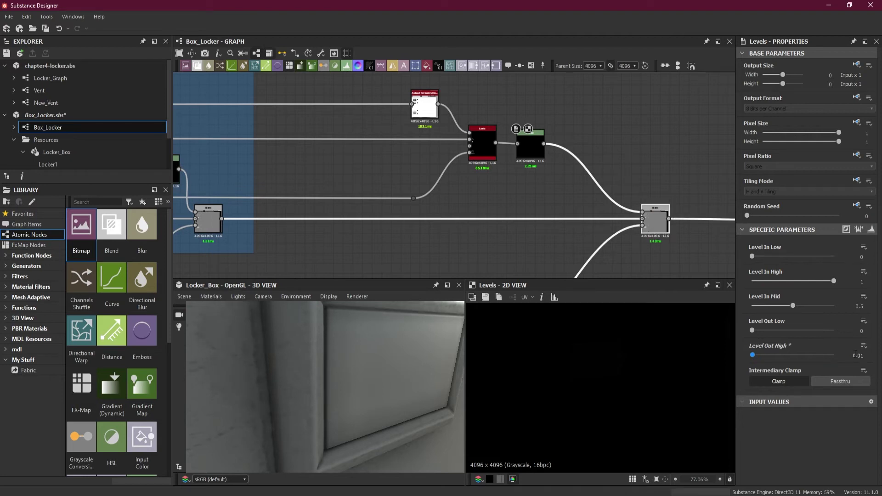
- Set the Levels node's Level Out High to 0.015 and inspect the surface beside the label frame in 3D
double_click(855, 353)
type(".015")
key("Return")
scroll(338, 367, "down", 5)
left_click_drag(338, 364, 269, 354)
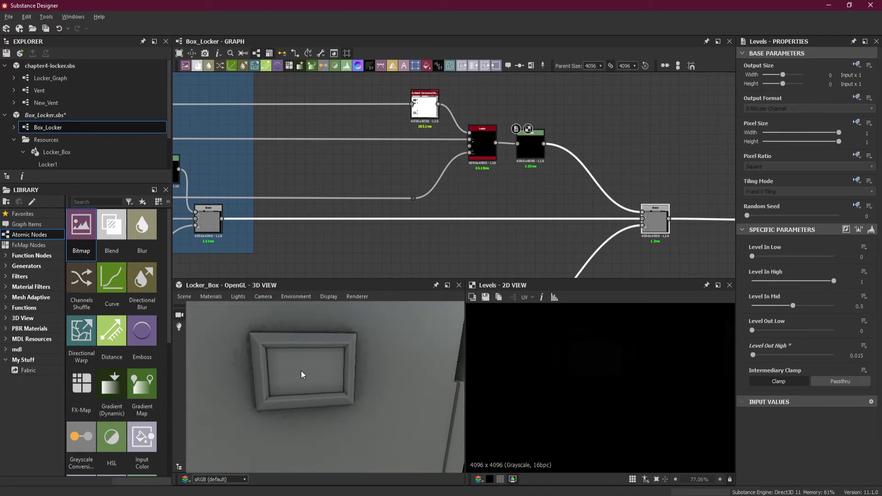
scroll(247, 354, "up", 4)
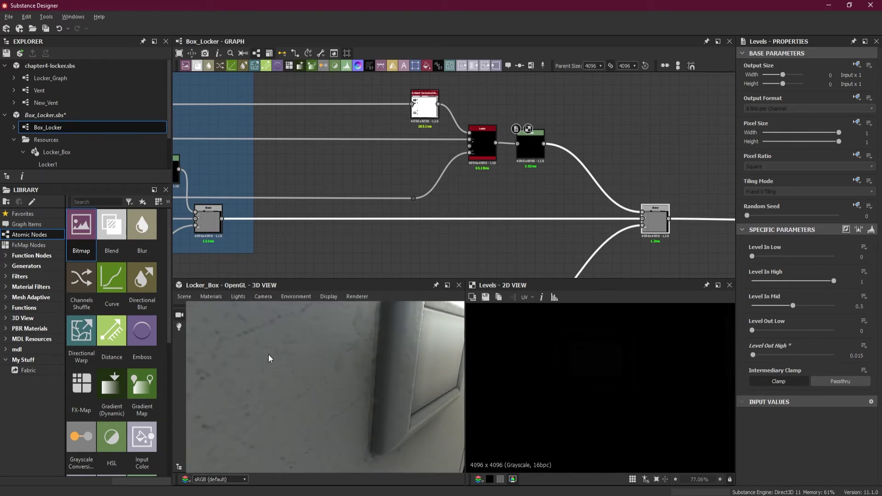
- Set the Levels node's Level Out High to 0.02 and check the label frame, handle and vents on the 3D locker
double_click(857, 356)
type("0.02")
key("Return")
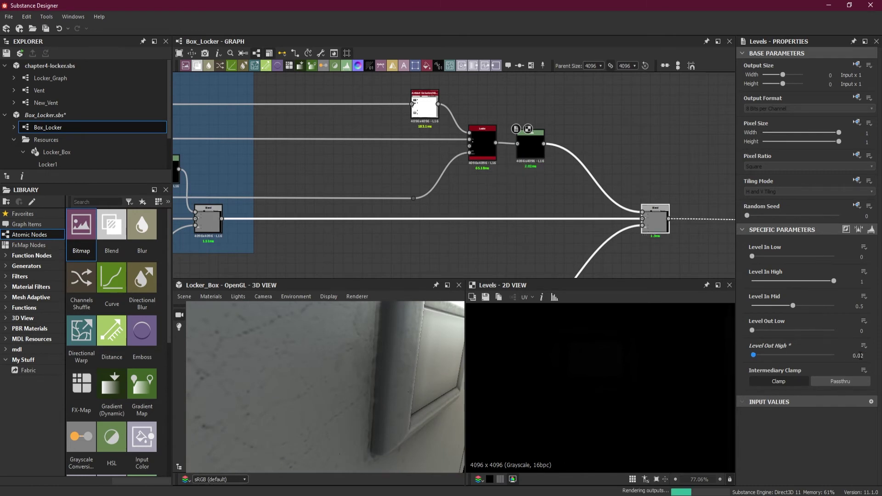
left_click_drag(389, 389, 332, 392)
scroll(318, 362, "down", 5)
scroll(318, 362, "down", 4)
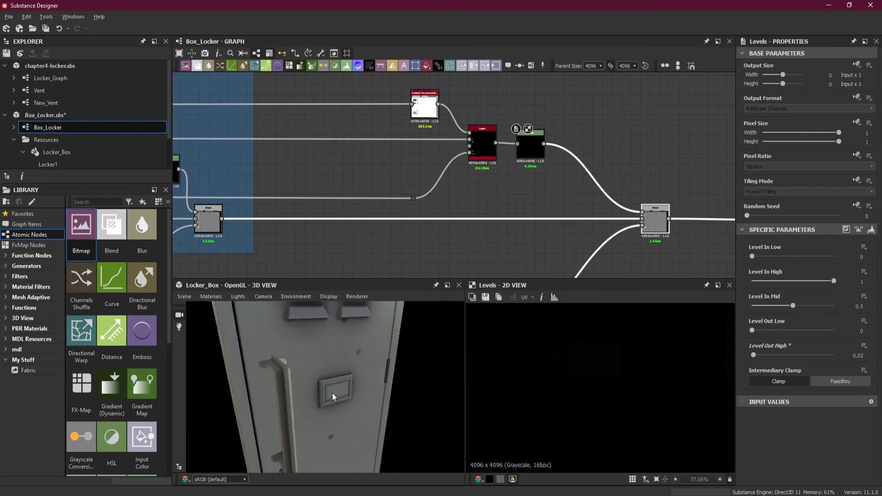
scroll(329, 390, "up", 2)
middle_click_drag(329, 389, 326, 415)
left_click_drag(326, 415, 304, 386)
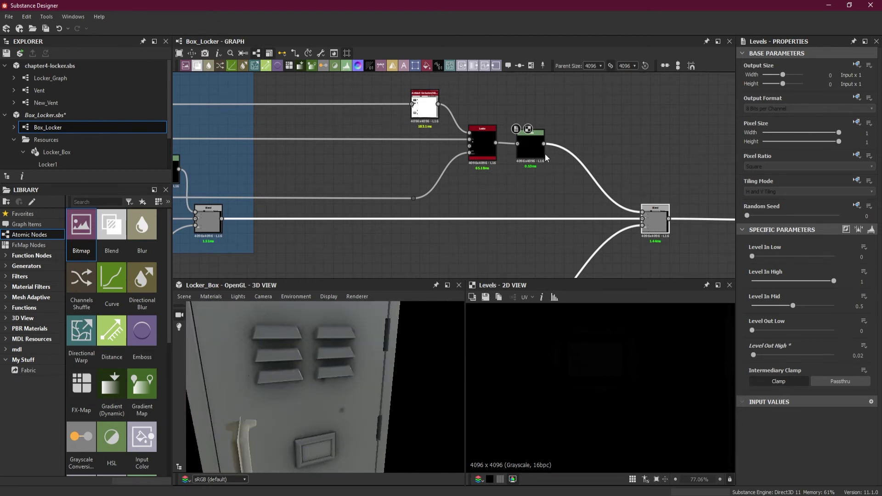
- Display the Leaks node's output in the 2D view and compare its mask around the upper vents with the 3D model
double_click(486, 151)
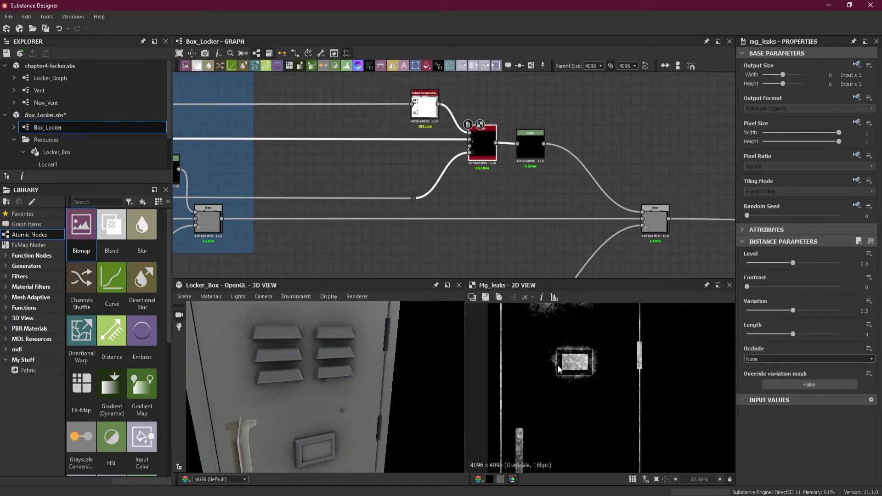
scroll(558, 367, "up", 4)
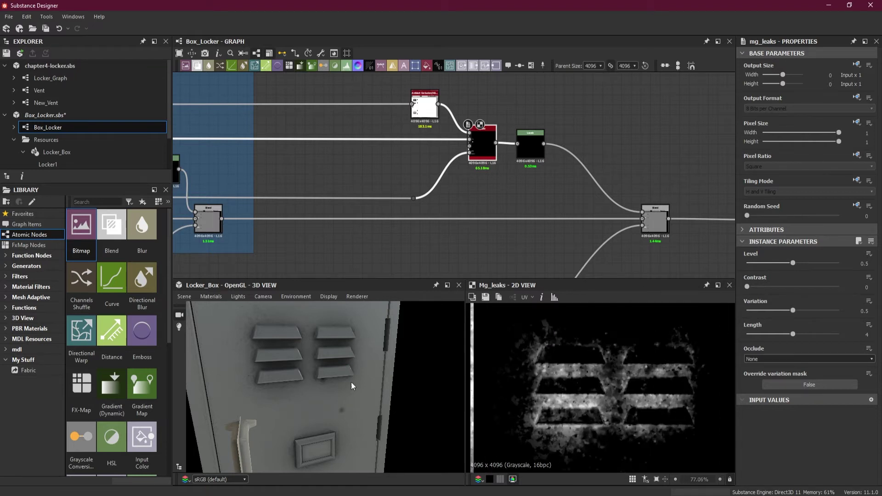
middle_click_drag(294, 382, 283, 368)
scroll(252, 342, "up", 4)
middle_click_drag(252, 343, 340, 409)
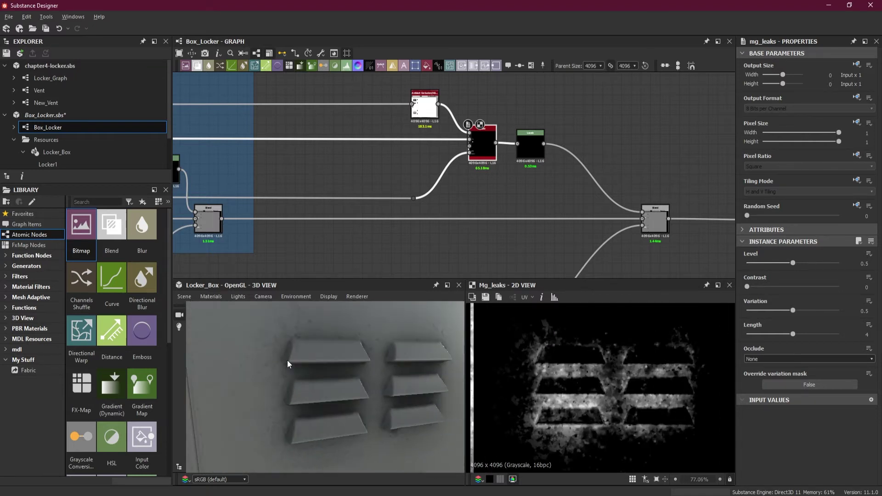
scroll(280, 343, "up", 2)
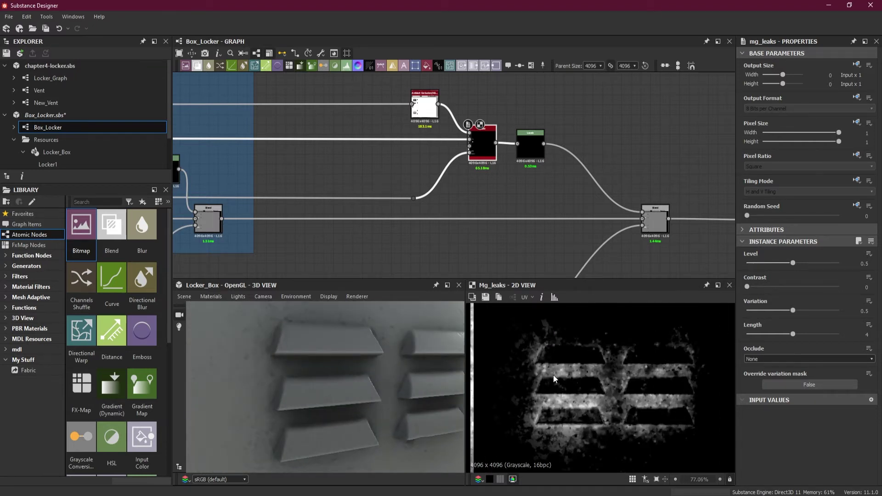
scroll(553, 374, "down", 4)
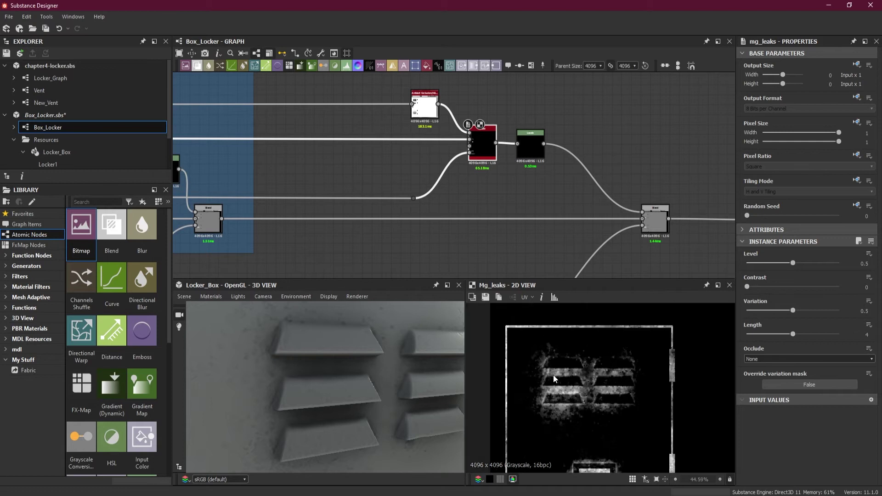
- Examine the Leaks mask around the lower vents, door edges and the rest of the texture map in the 2D view
mouse_move(580, 412)
middle_mouse_down()
mouse_move(587, 420)
mouse_move(589, 271)
middle_mouse_up()
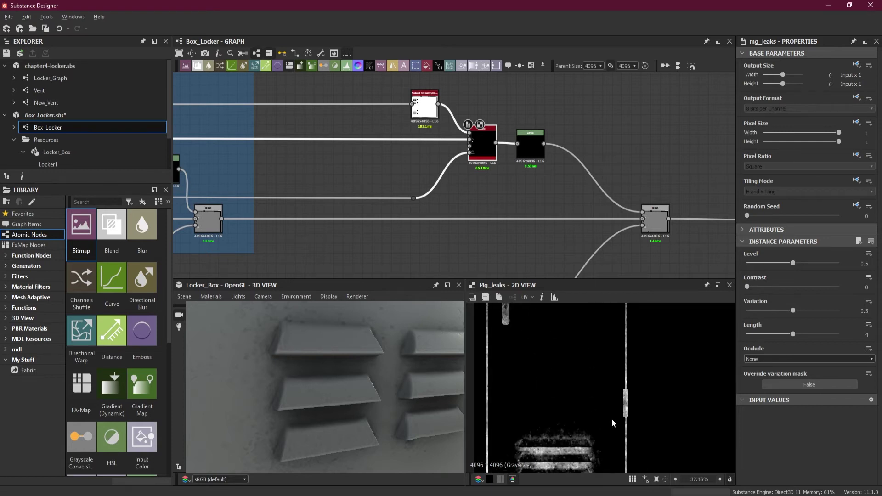
middle_click_drag(614, 423, 622, 315)
middle_click_drag(616, 350, 616, 381)
scroll(576, 377, "up", 2)
scroll(577, 376, "up", 2)
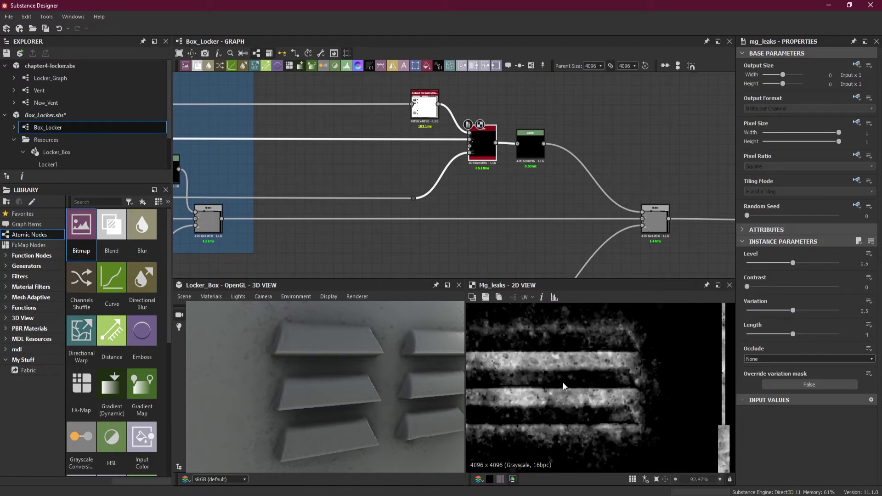
scroll(564, 384, "down", 4)
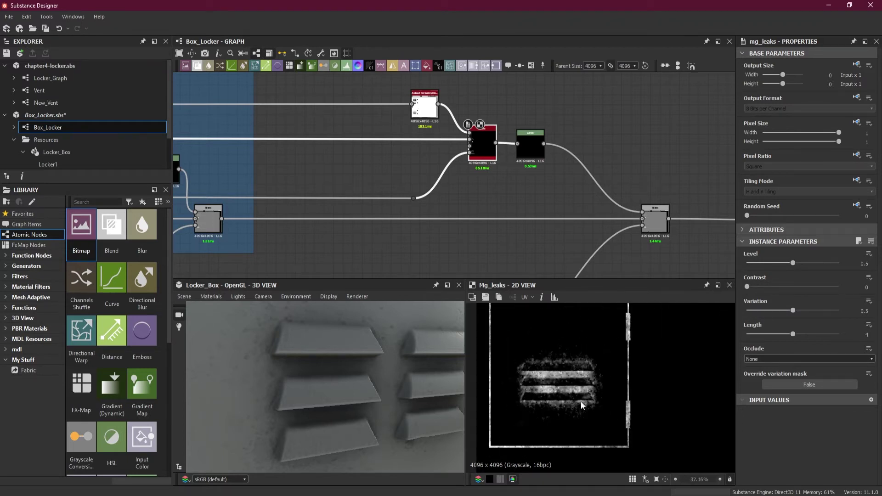
scroll(575, 387, "down", 5)
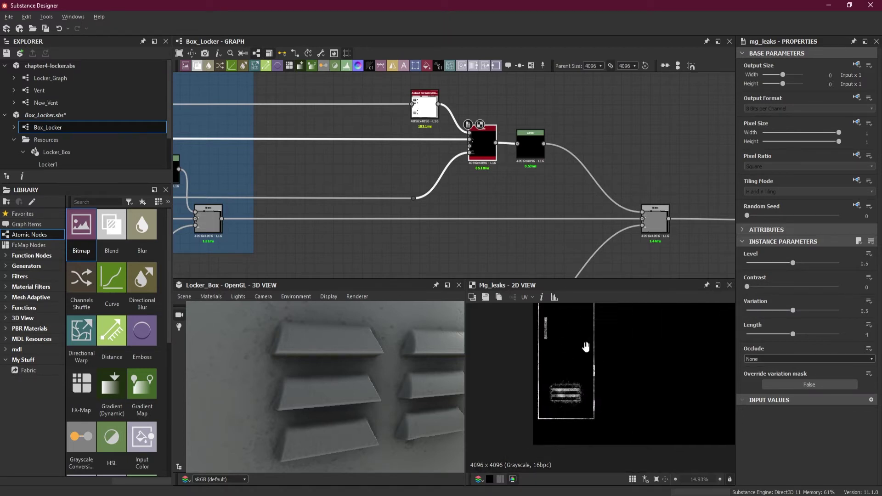
middle_click_drag(575, 387, 554, 445)
scroll(552, 412, "down", 2)
scroll(517, 314, "up", 5)
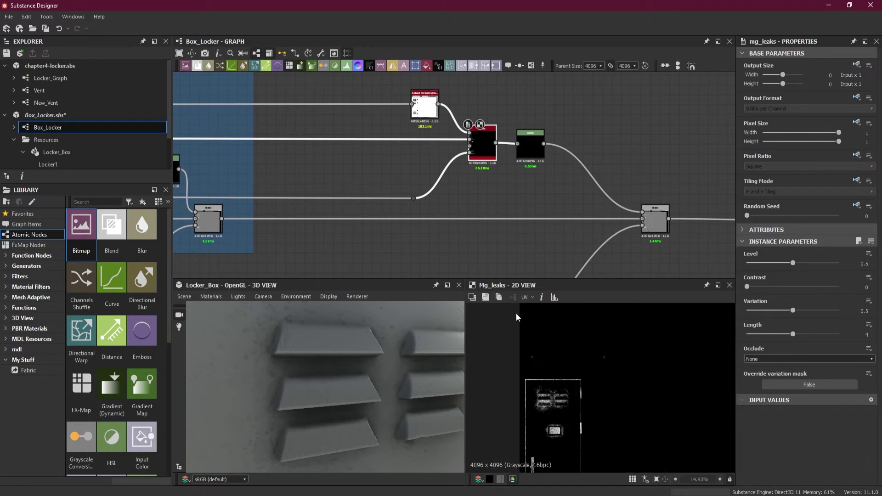
scroll(541, 393, "down", 9)
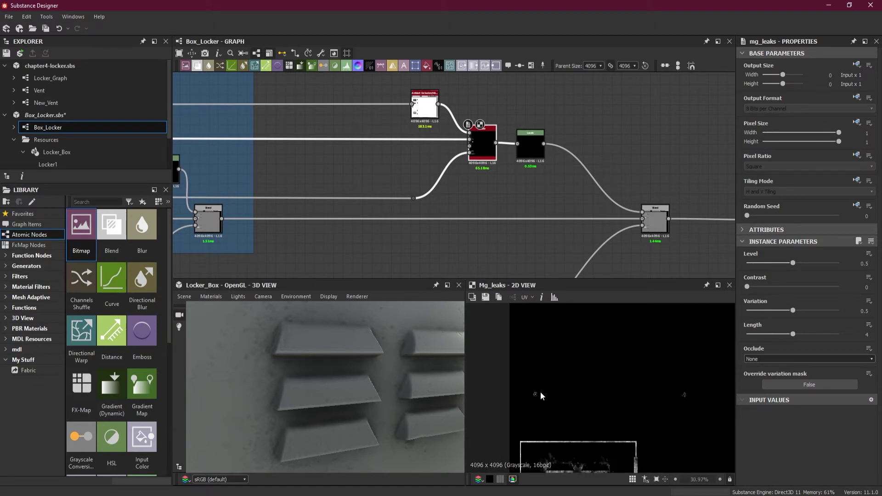
scroll(566, 386, "up", 1)
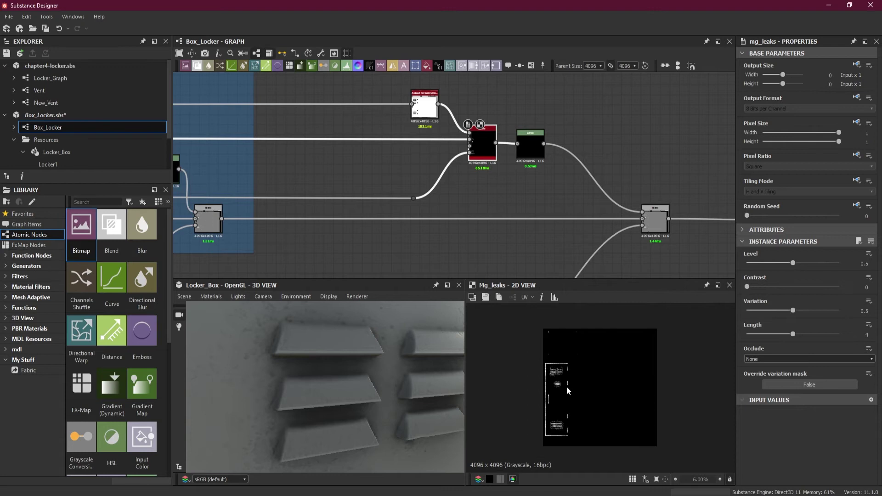
- Add a frame around the Ambient Occlusion, Leaks, Levels and Blend nodes and extend its upper edge to match the Edge Wear frame
scroll(502, 192, "down", 3)
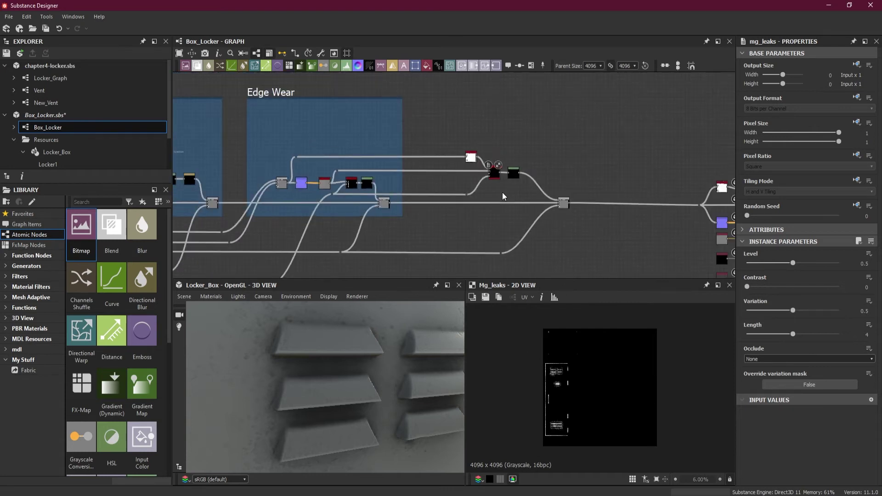
left_click(495, 163)
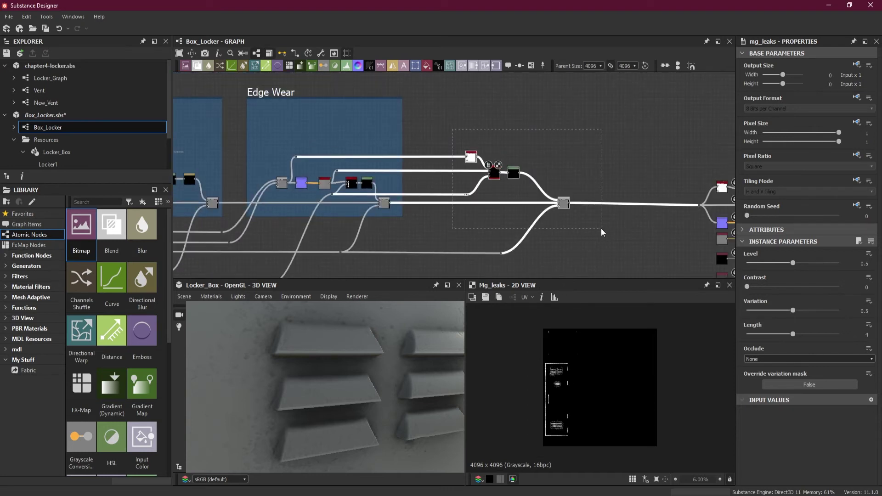
right_click(561, 203)
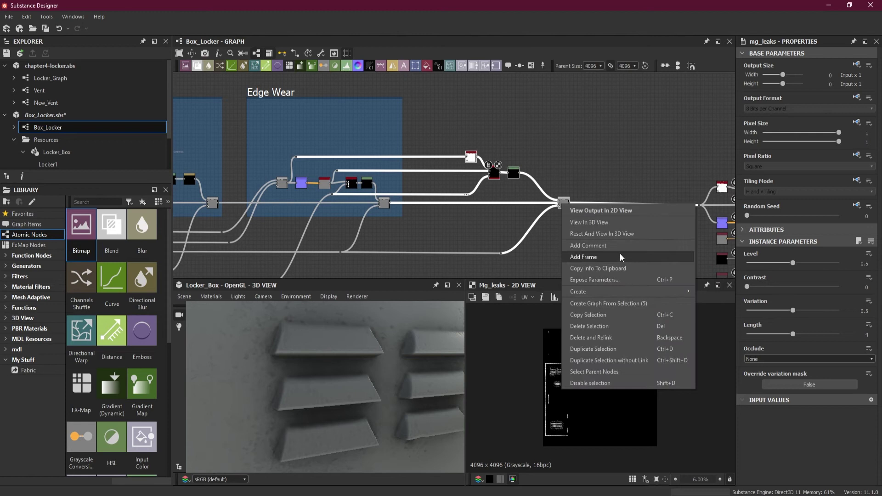
left_click(620, 256)
scroll(496, 135, "up", 2)
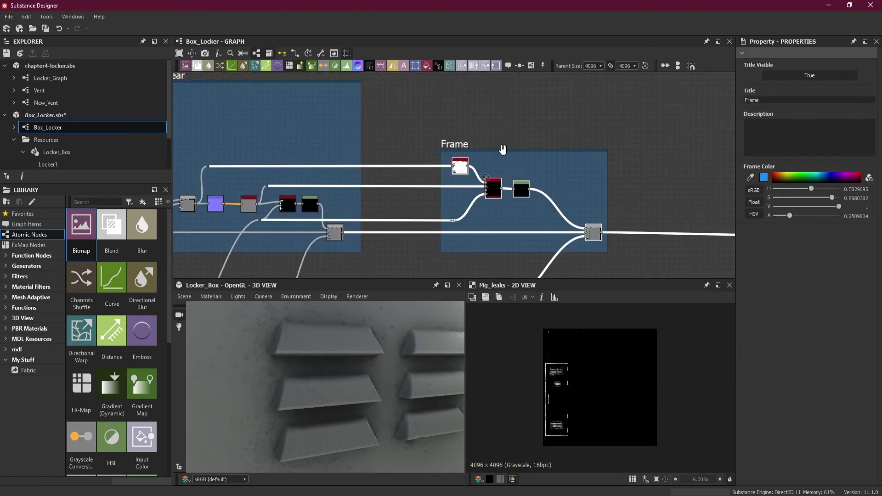
left_click_drag(502, 149, 497, 82)
- Title the new frame around the leaks nodes "Rust"
left_click(766, 99)
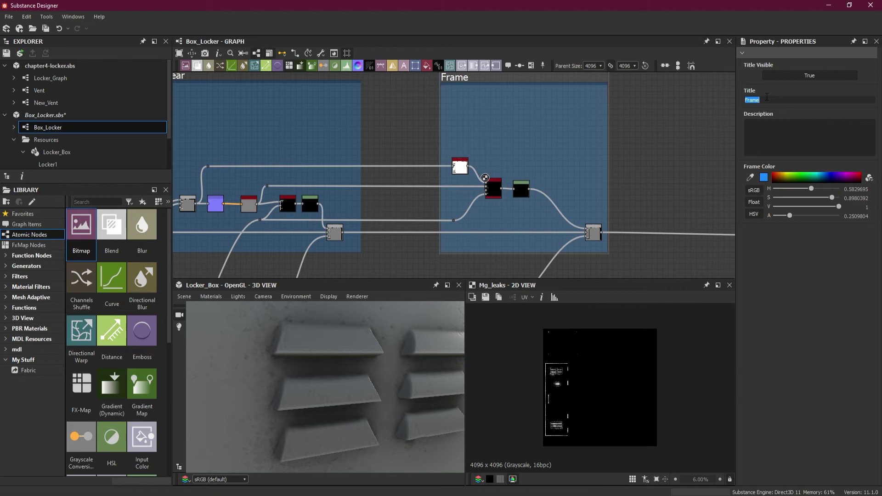
type("L")
key("Return")
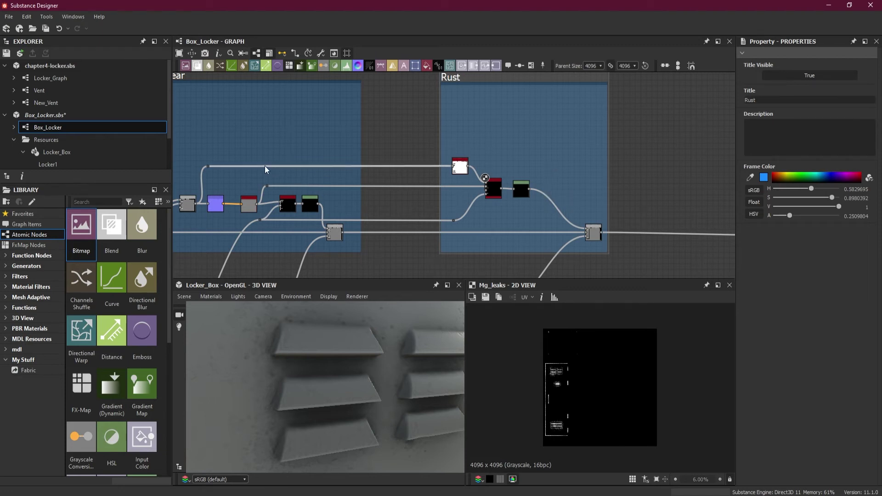
scroll(494, 192, "up", 5)
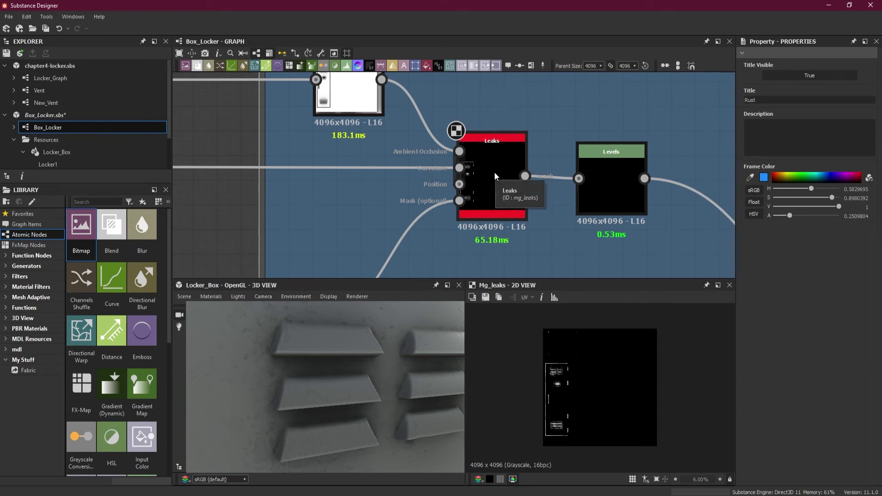
- Nudge the dot node on the uppermost link in the Edge Wear frame to straighten the connection, and save the package
scroll(494, 175, "down", 5)
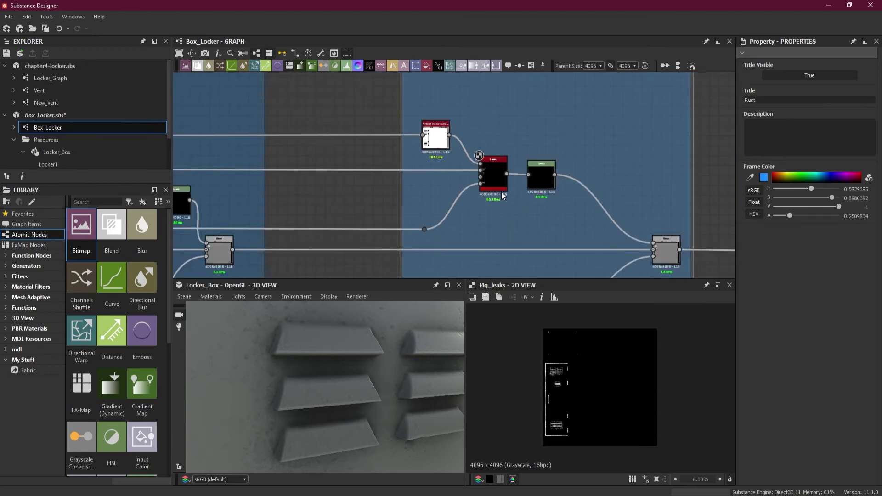
scroll(478, 179, "up", 2)
scroll(525, 222, "down", 5)
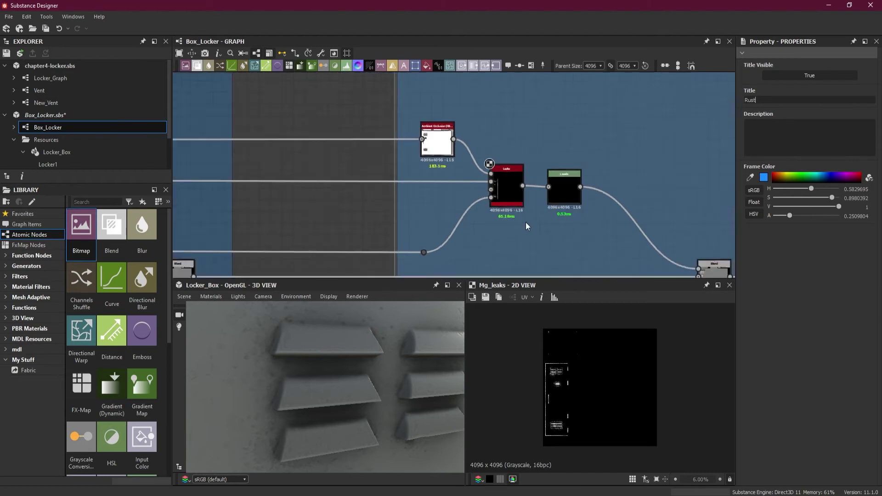
scroll(225, 179, "up", 5)
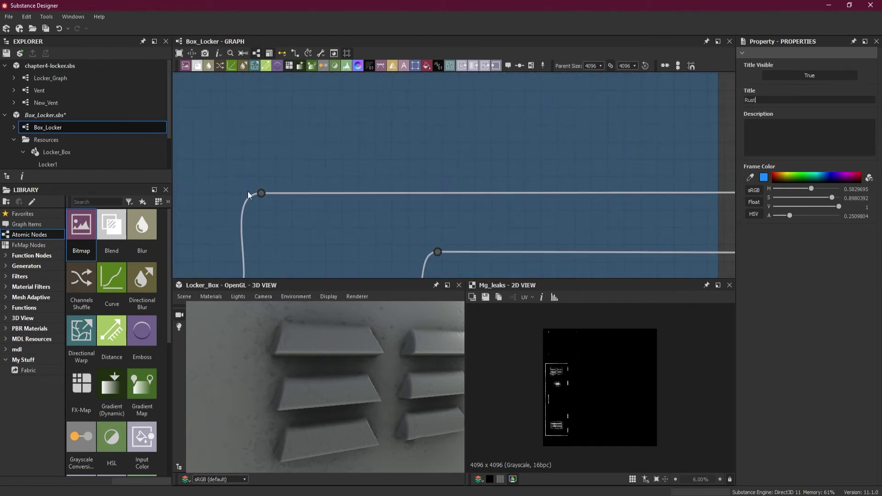
left_click_drag(260, 192, 262, 190)
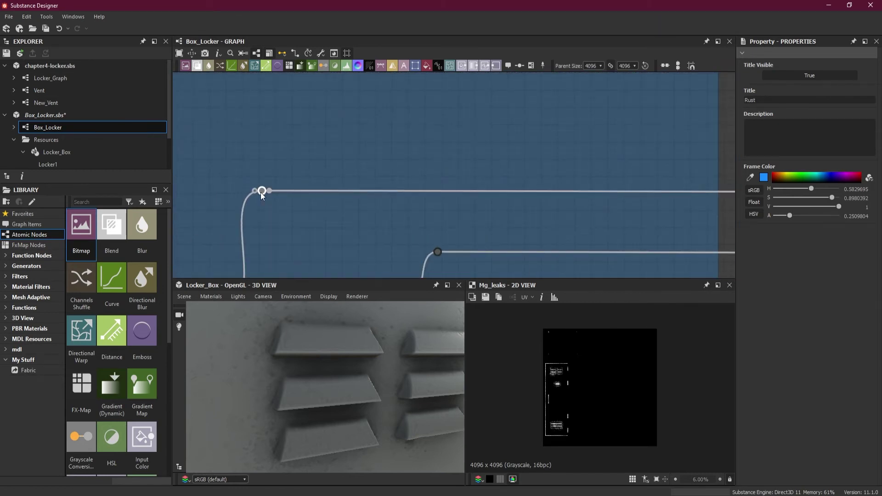
scroll(296, 187, "down", 5)
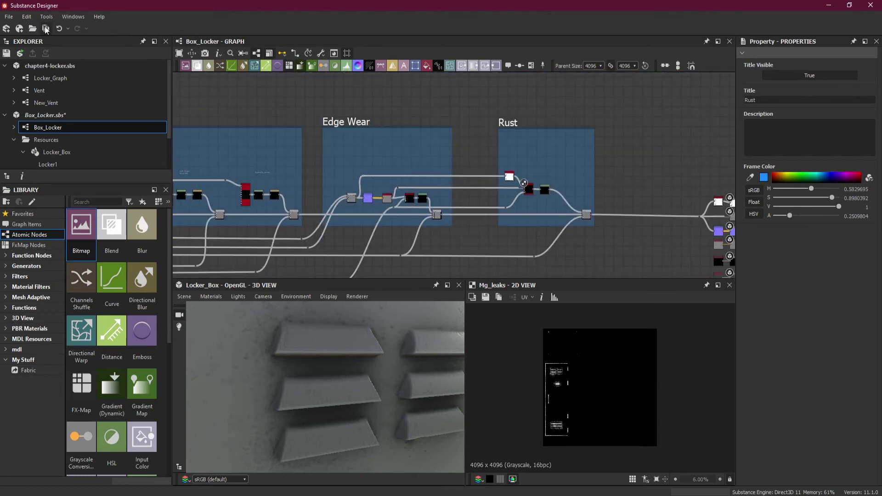
left_click(46, 29)
- Move the Edge Wear and Rust frames together with the output nodes farther away from the Scratches frame to open a gap
scroll(590, 158, "down", 2)
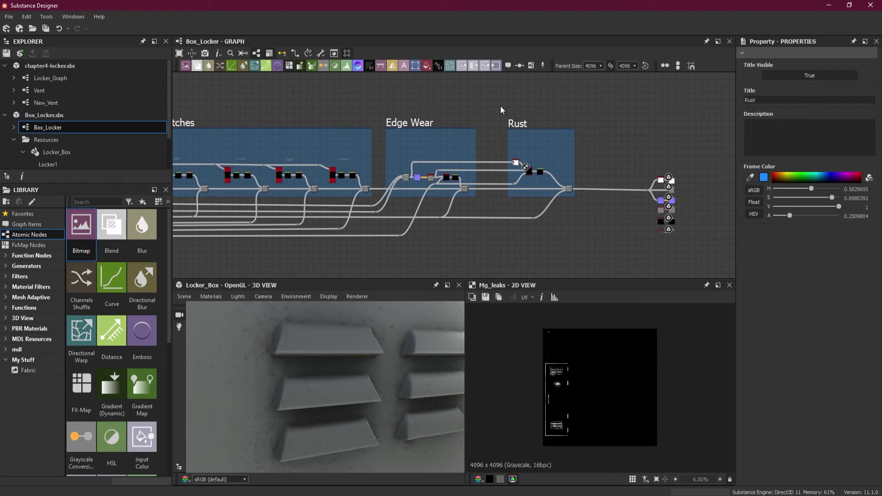
scroll(484, 128, "down", 3)
mouse_move(366, 138)
middle_mouse_down()
mouse_move(591, 139)
mouse_move(358, 129)
middle_mouse_up()
scroll(404, 118, "up", 2)
middle_click_drag(570, 118, 453, 120)
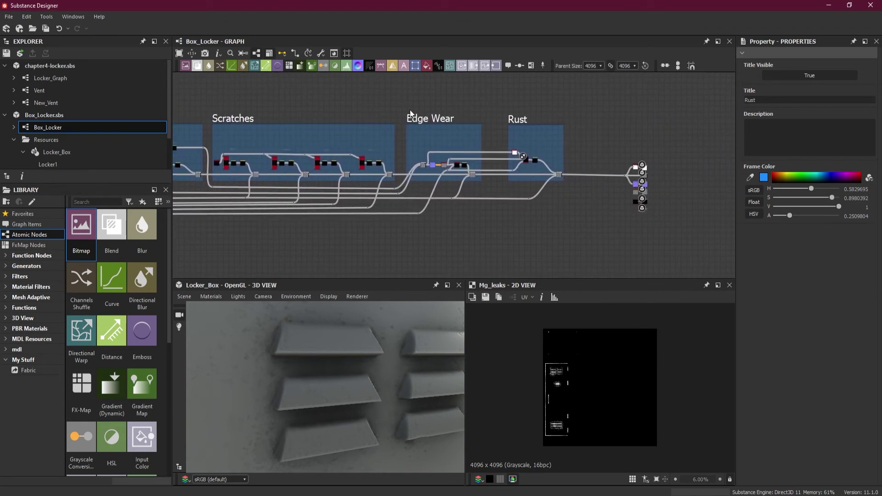
left_click_drag(403, 99, 671, 242)
left_click_drag(436, 119, 597, 117)
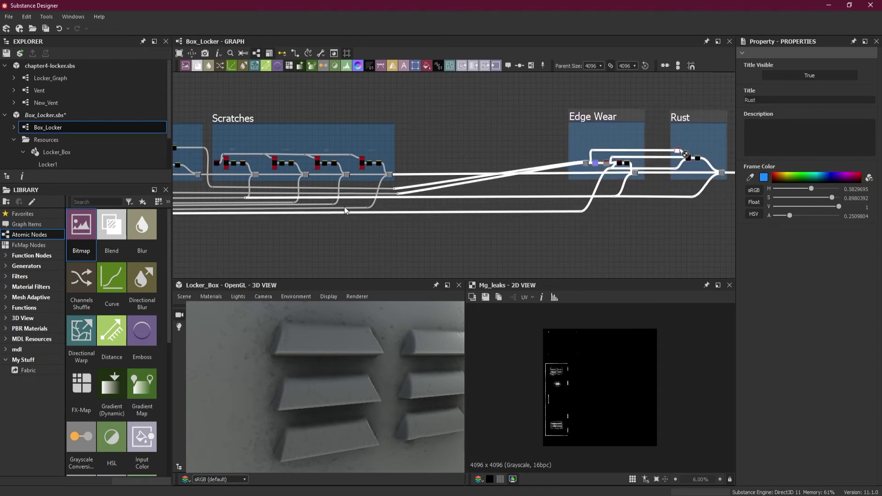
left_click_drag(389, 182, 401, 195)
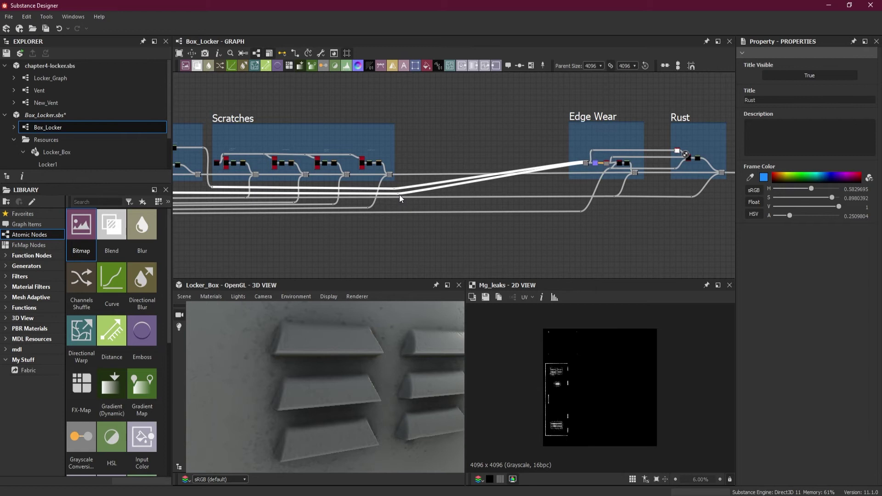
key("space")
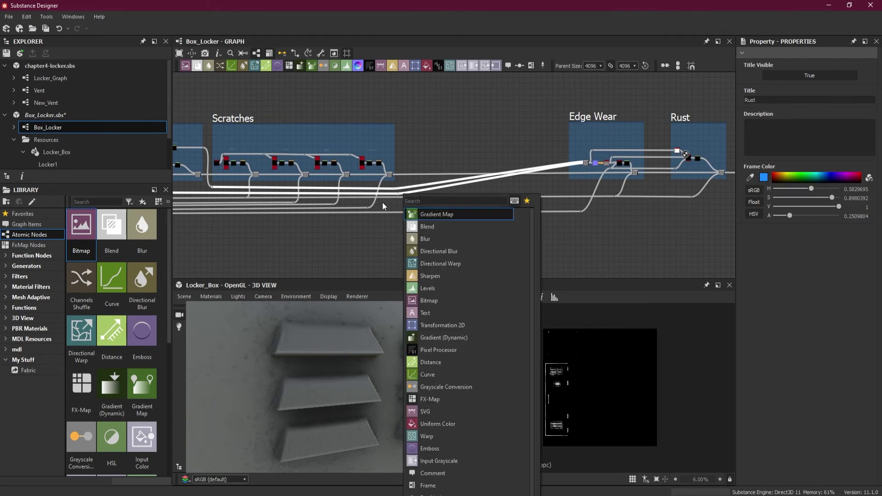
left_click(383, 202)
scroll(390, 197, "up", 6)
left_click_drag(397, 161, 417, 191)
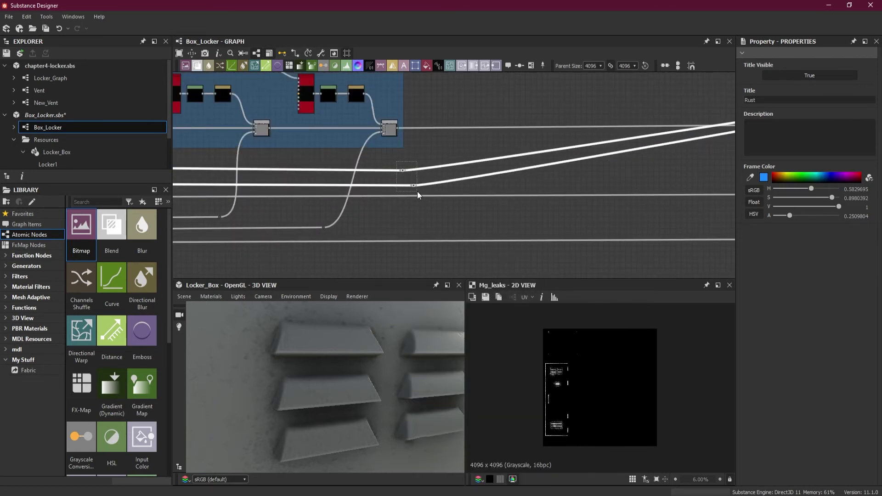
scroll(417, 188, "down", 4)
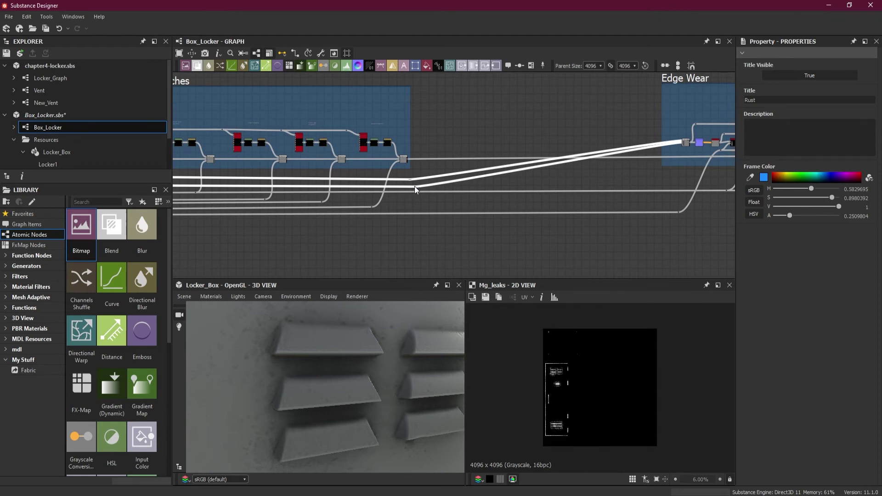
right_click(414, 186)
left_click(423, 198)
- Move the two dot nodes of the Edge Wear input links from beside Scratches to just before Edge Wear, keeping the links horizontal and parallel
scroll(402, 186, "up", 4)
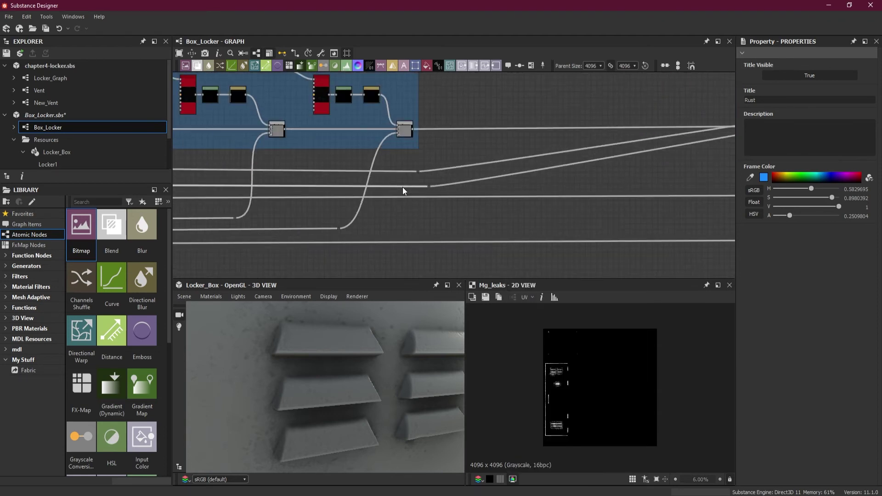
left_click_drag(429, 185, 666, 174)
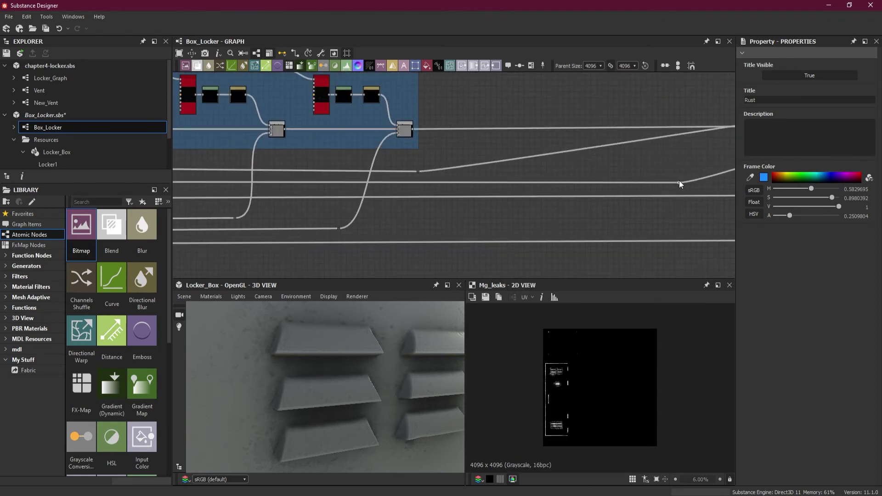
left_click_drag(678, 181, 679, 186)
scroll(679, 186, "down", 3)
middle_click_drag(657, 182, 455, 201)
scroll(469, 206, "up", 2)
left_click_drag(478, 206, 707, 205)
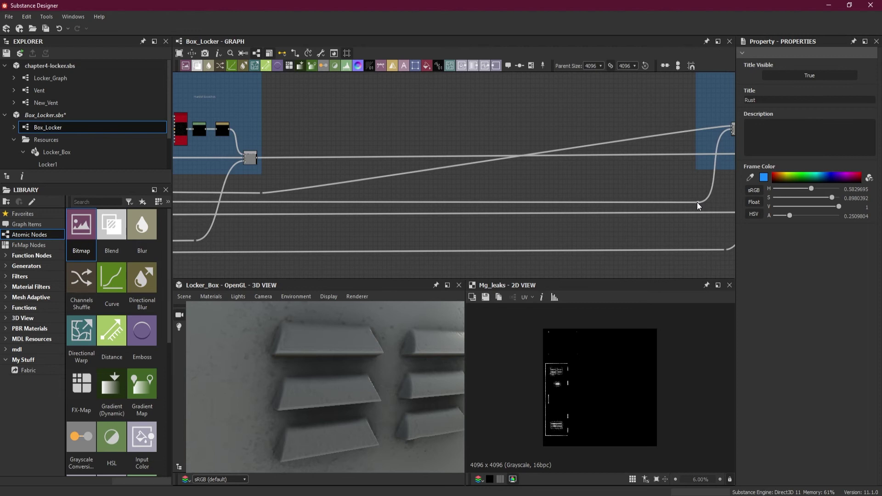
left_click_drag(261, 195, 693, 192)
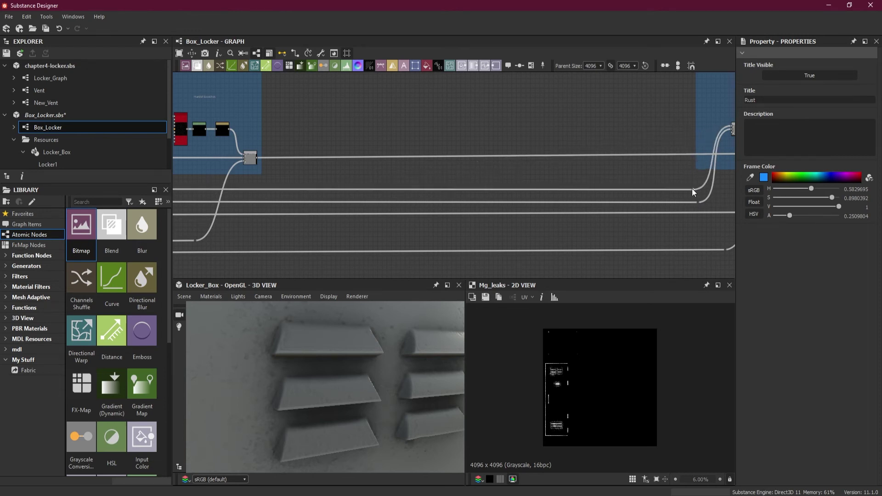
- Check the gap and link routing between the Scratches and Edge Wear frames and save the Box_Locker package
scroll(597, 173, "down", 6)
middle_click_drag(607, 173, 475, 191)
scroll(448, 171, "up", 1)
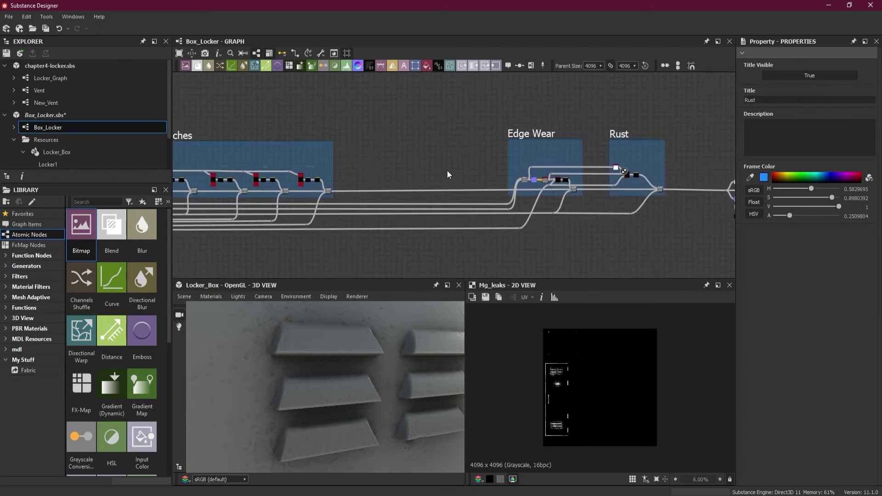
scroll(440, 190, "down", 1)
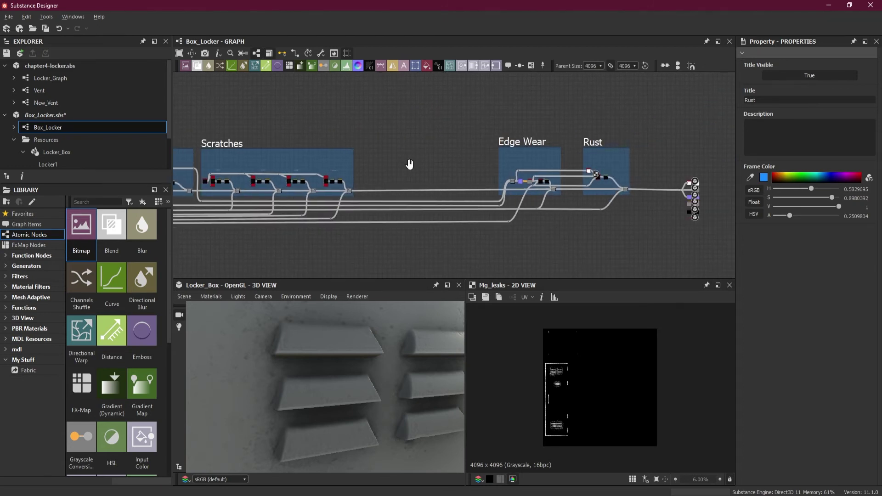
middle_click_drag(397, 165, 458, 167)
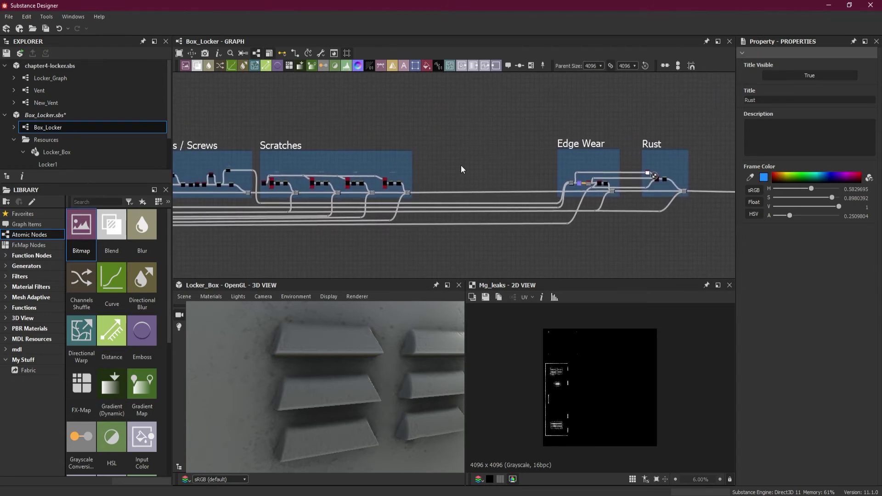
scroll(357, 335, "down", 5)
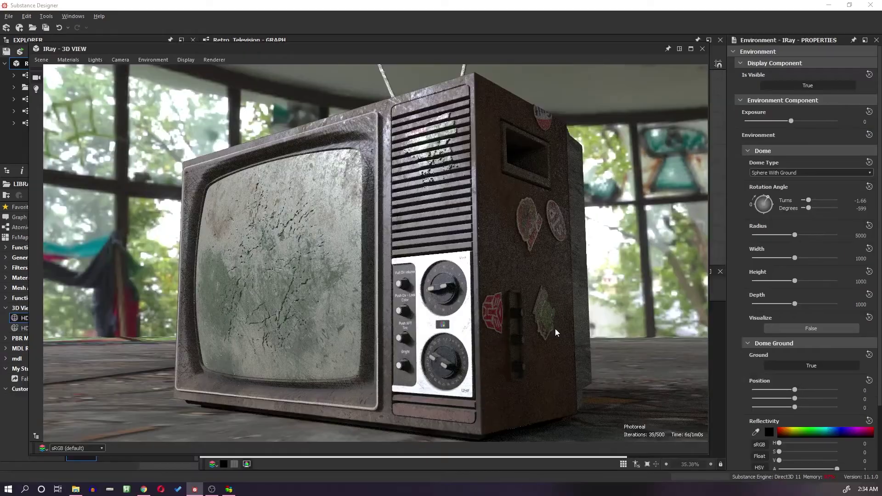
- Frame the television's front in Iray, with focus distance about 225.6 and aperture diameter 3.53, and enable camera post effects with anamorphic lens flare
left_click_drag(555, 329, 340, 352)
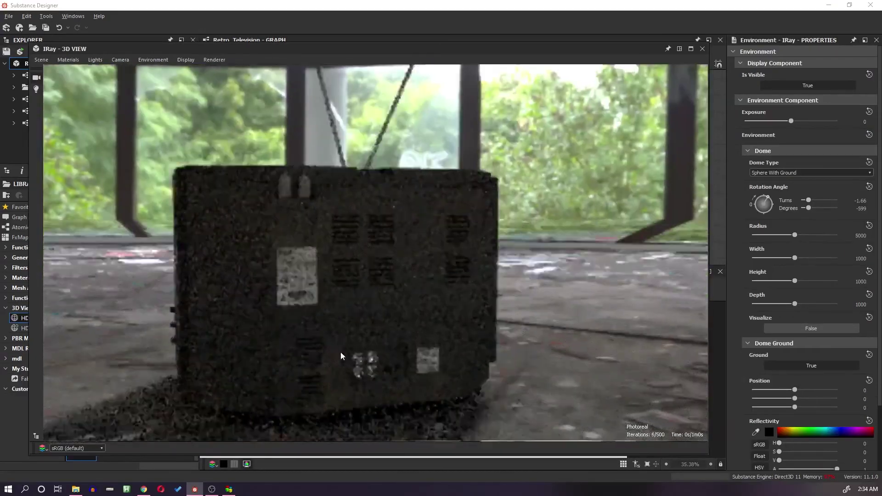
left_click_drag(484, 313, 404, 291)
scroll(445, 226, "up", 3)
scroll(478, 342, "down", 3)
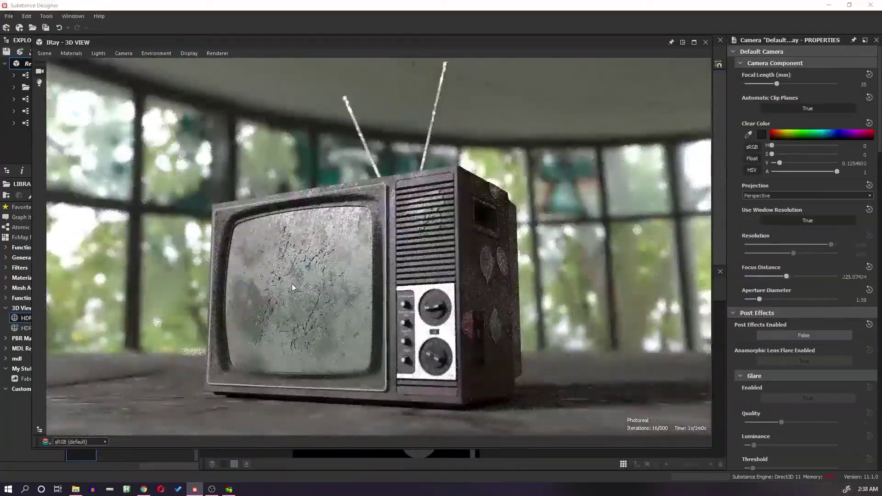
left_click(772, 301)
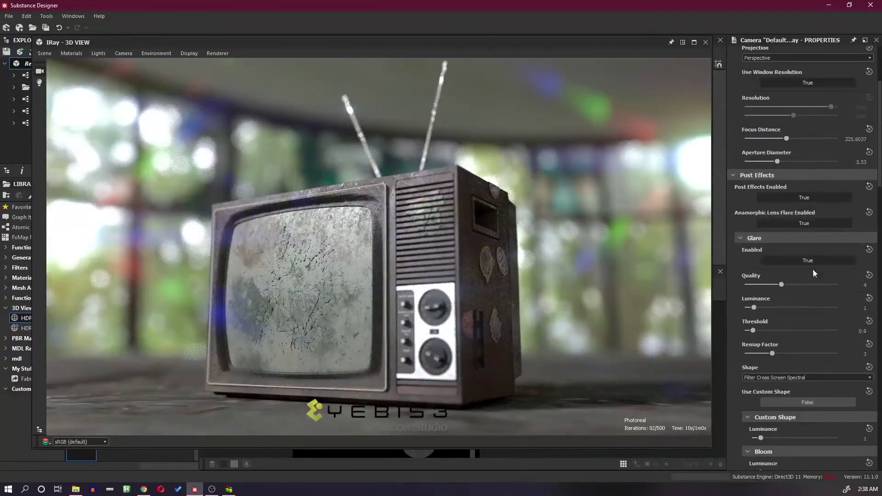
left_click(806, 322)
left_click(803, 361)
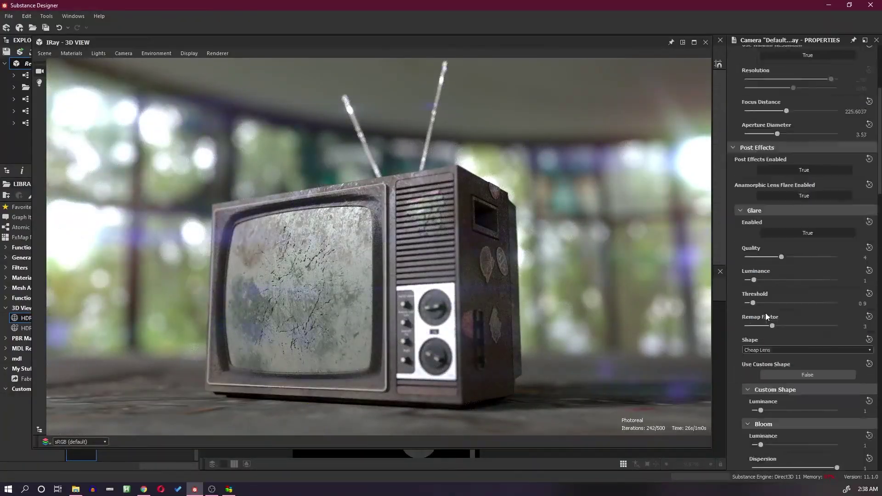